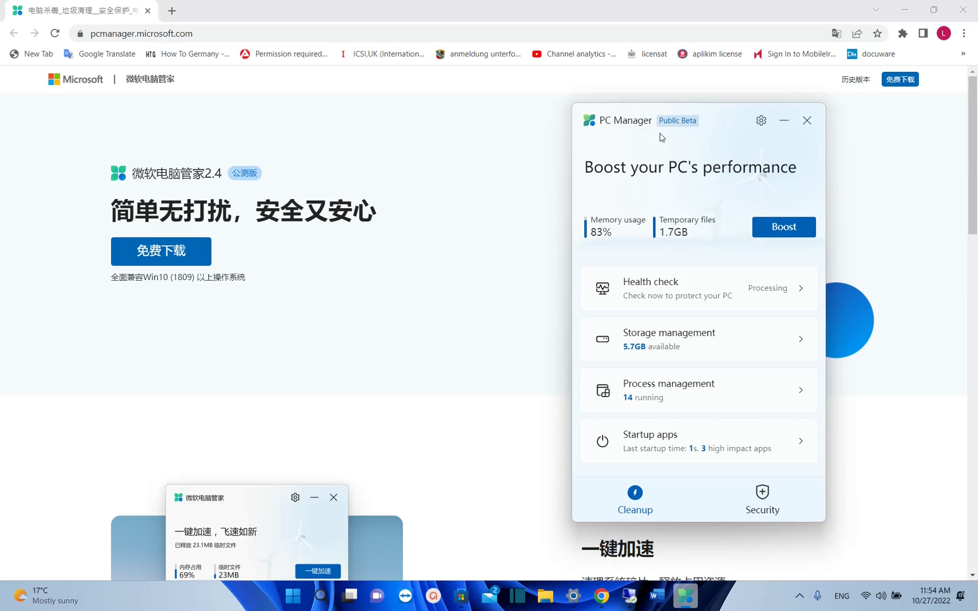
# - Minimize the Microsoft Store window showing the pc manager search results
pyautogui.click(462, 596)
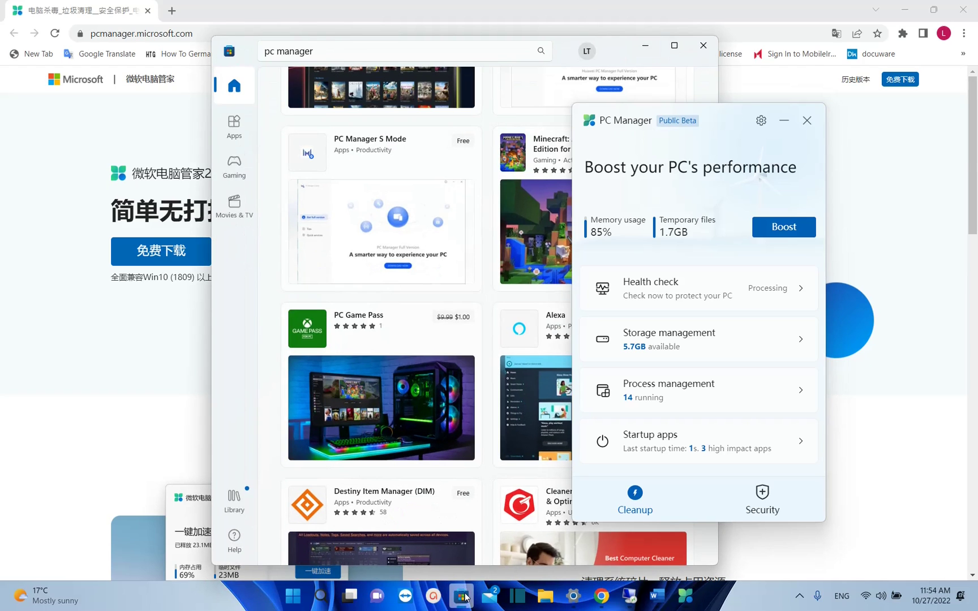
pyautogui.click(399, 52)
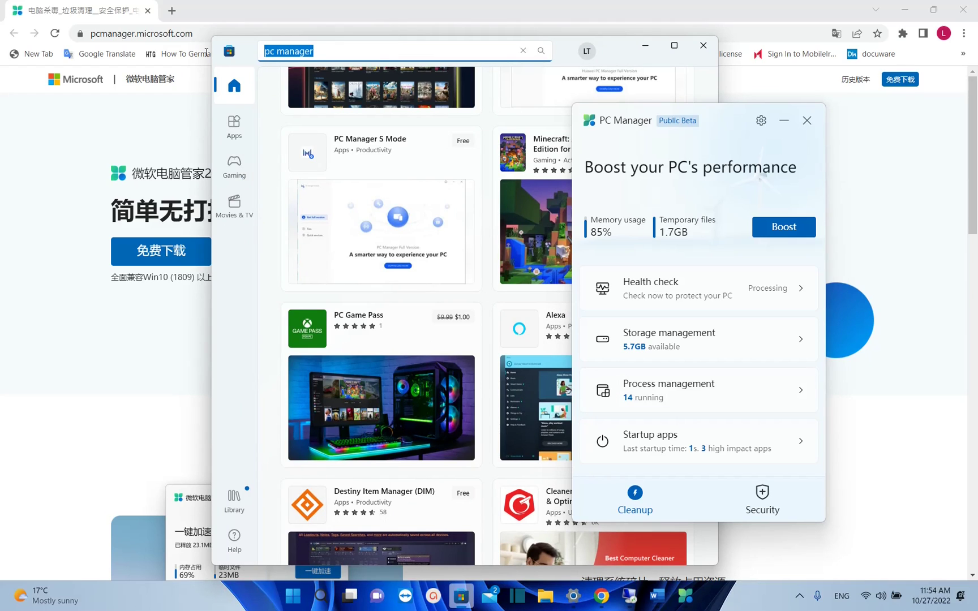
pyautogui.click(646, 45)
# - Download the PC Manager installer via 免费下载 on pcmanager.microsoft.com
pyautogui.click(211, 34)
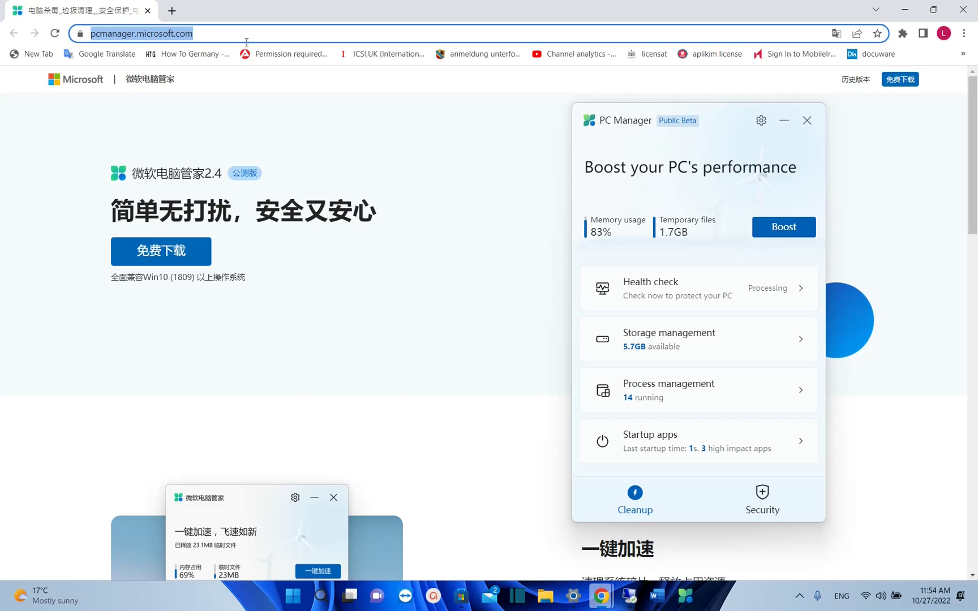
pyautogui.click(346, 176)
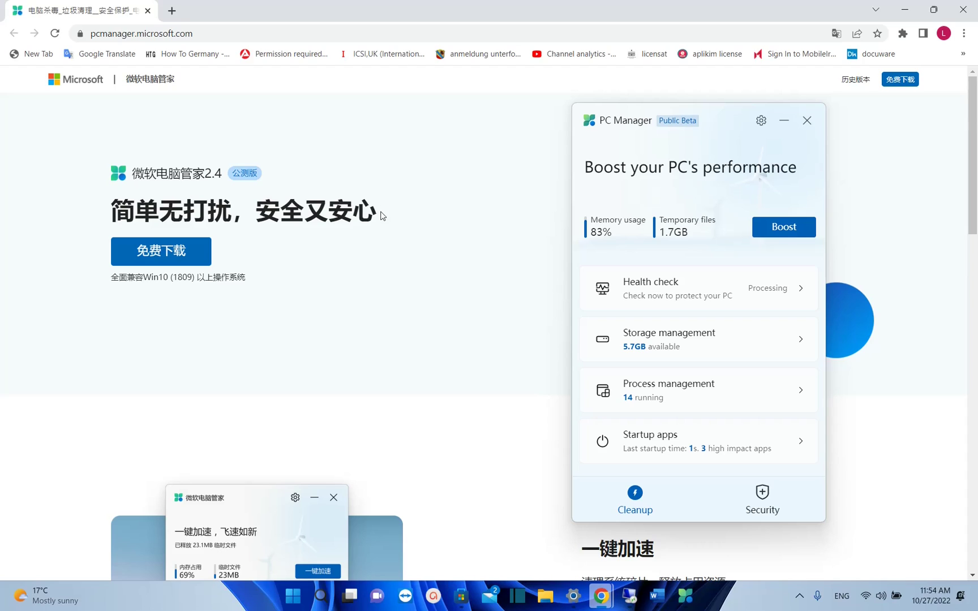
pyautogui.moveTo(379, 208); pyautogui.dragTo(107, 209)
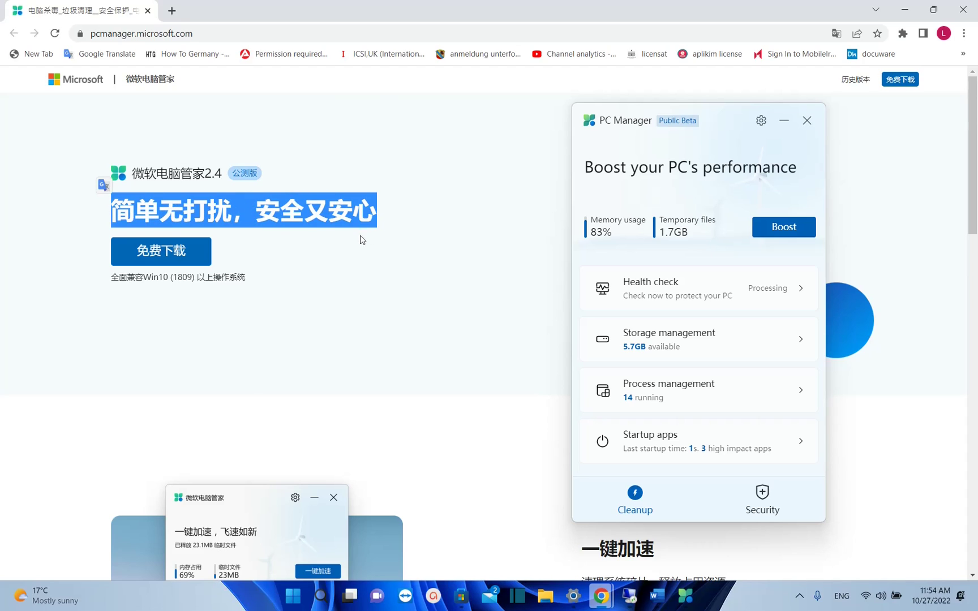
pyautogui.click(308, 276)
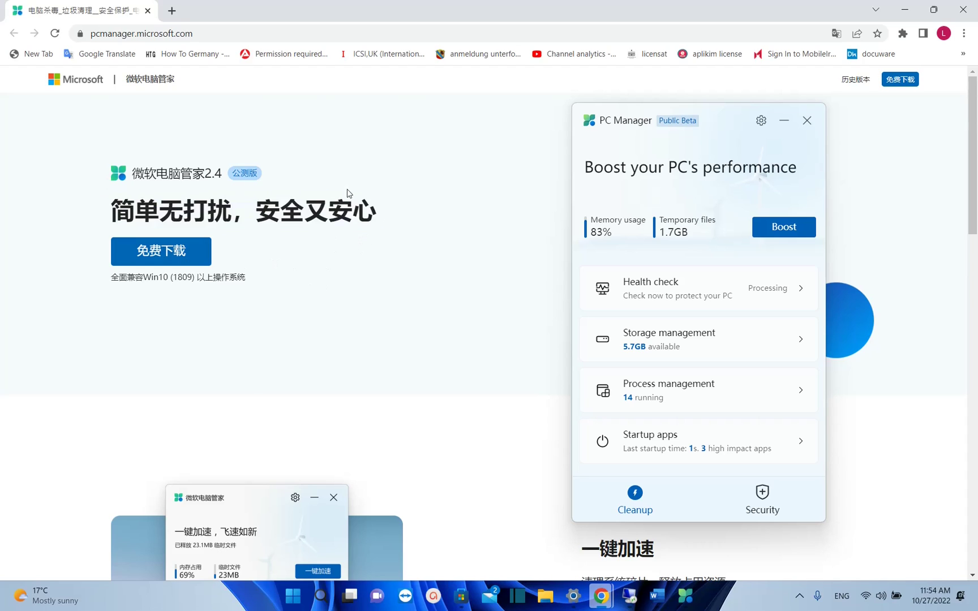
pyautogui.click(160, 255)
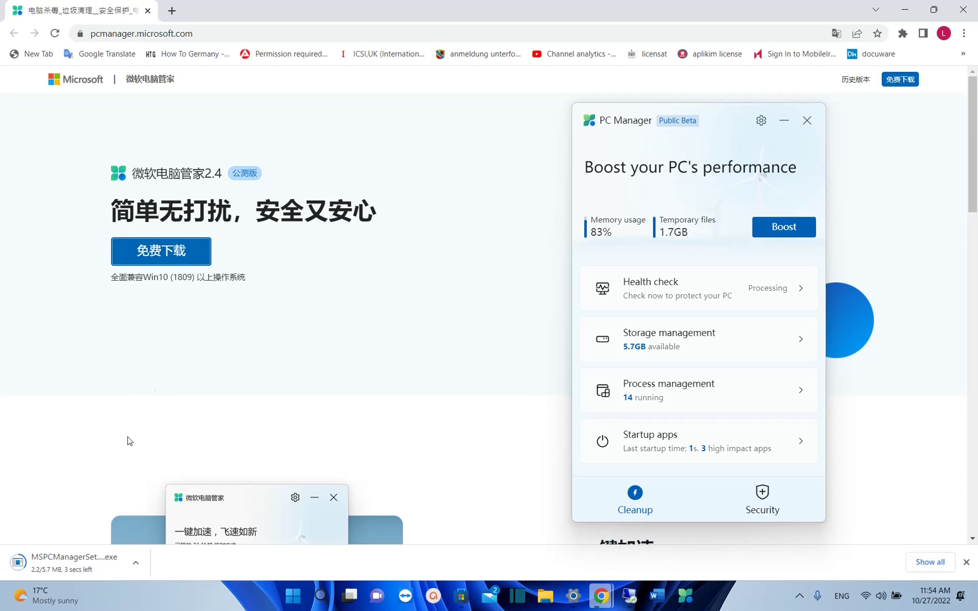
# - Launch the downloaded MSPCManagerSetup installer and run Boost from the PC Manager home page
pyautogui.click(59, 563)
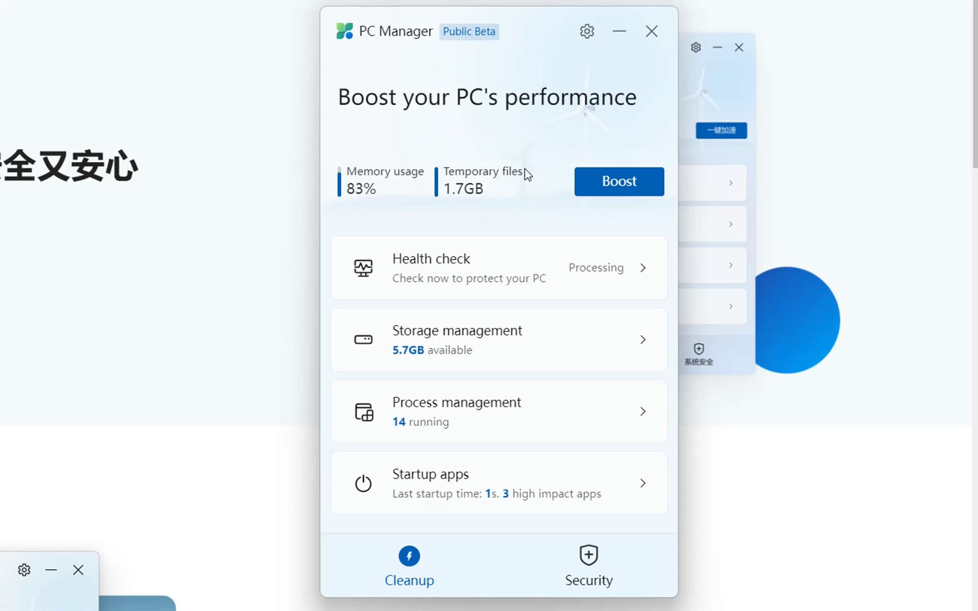
pyautogui.click(615, 191)
pyautogui.click(595, 182)
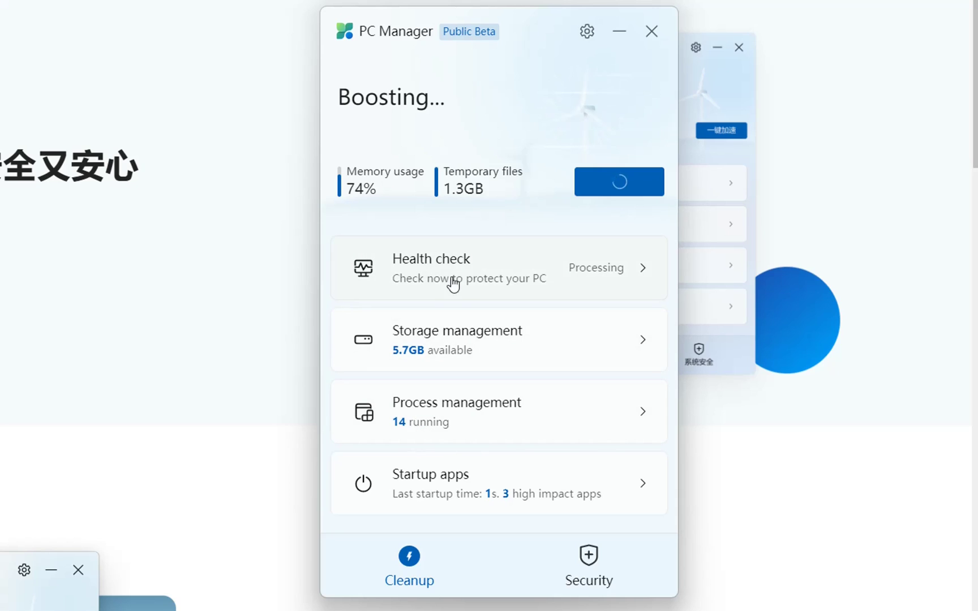
# - In Health check, untick Reset default browser and tick Wondershare Studio for startup disabling
pyautogui.click(481, 276)
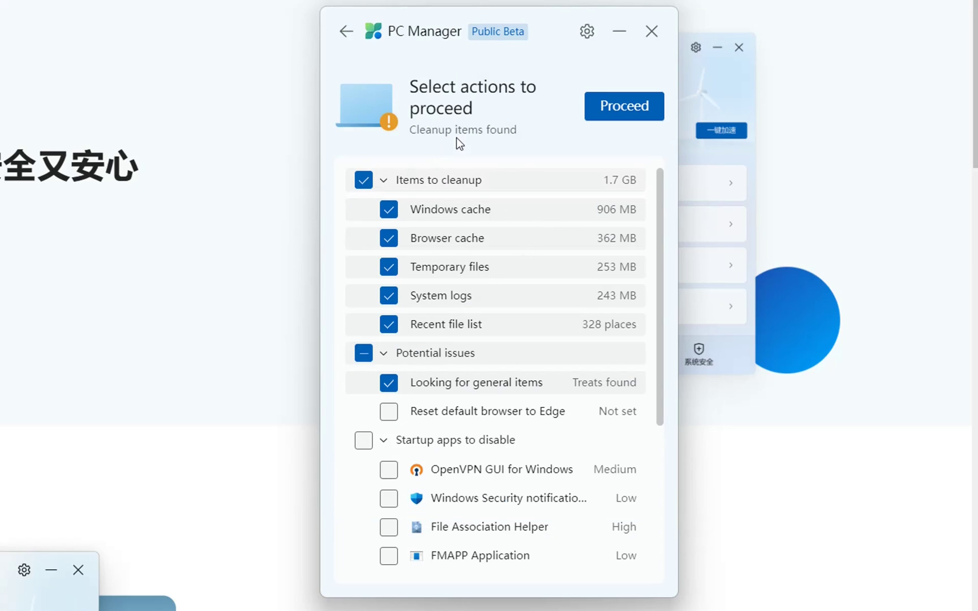
pyautogui.scroll(-4, 464, 306)
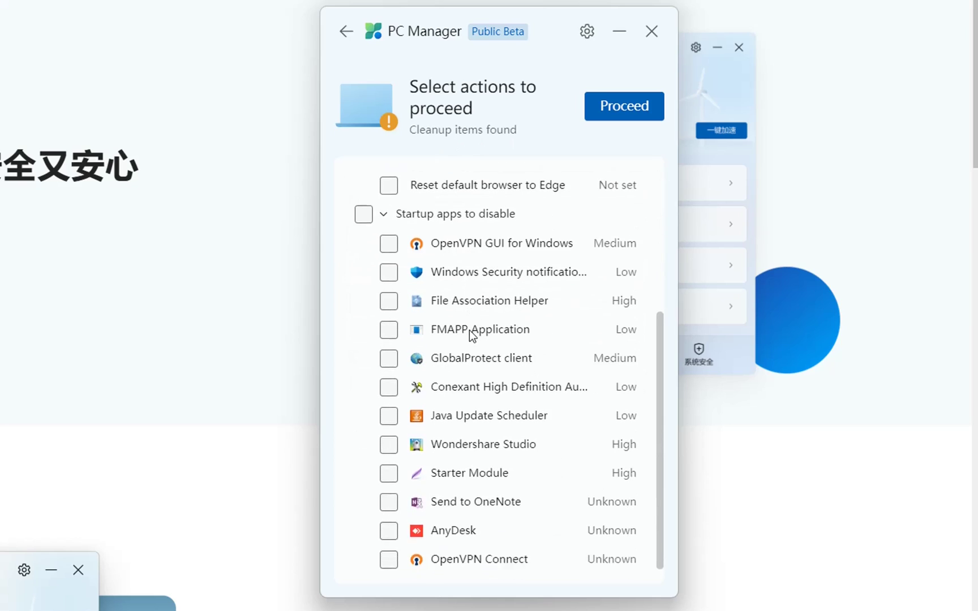
pyautogui.scroll(4, 469, 330)
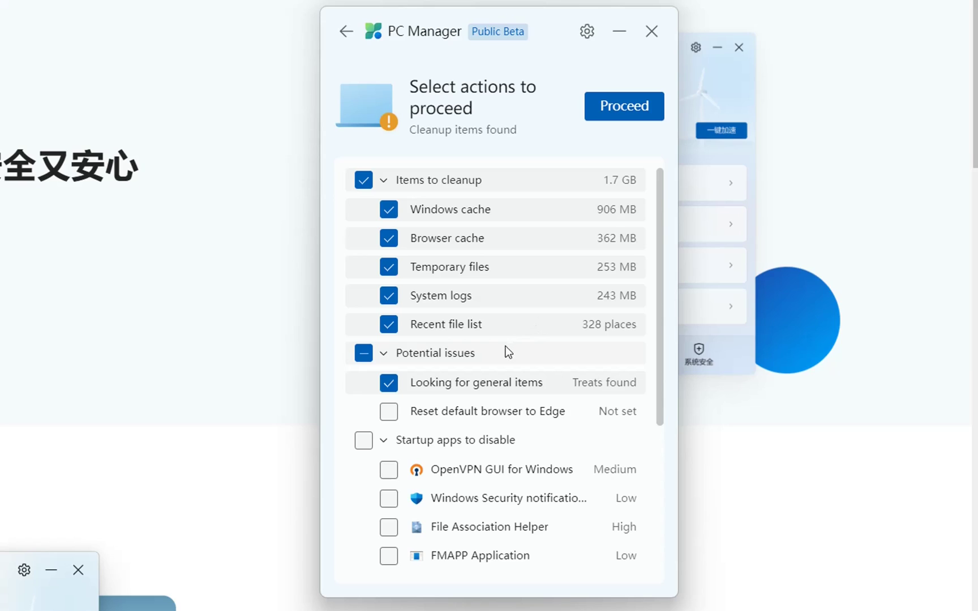
pyautogui.click(365, 361)
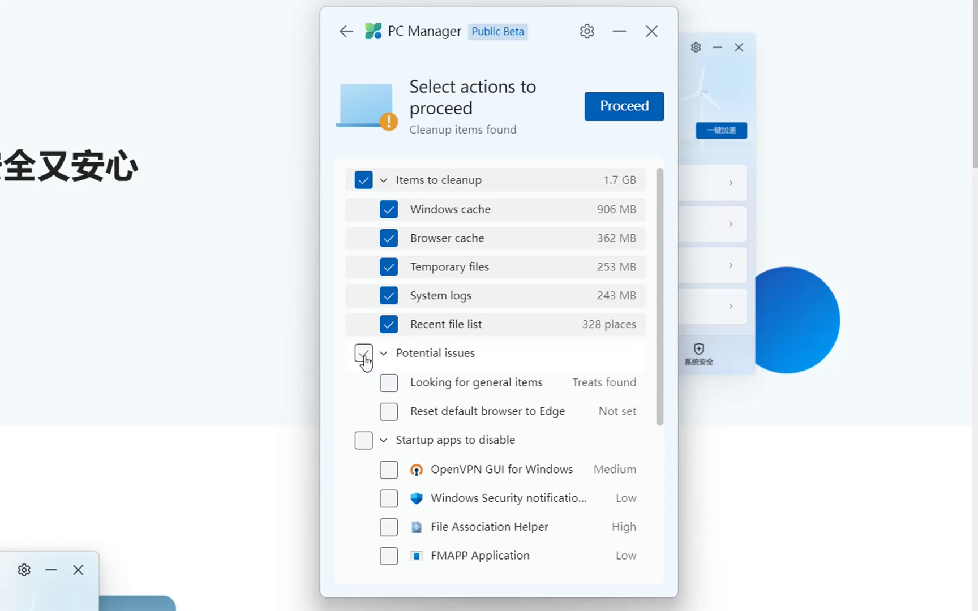
pyautogui.click(364, 362)
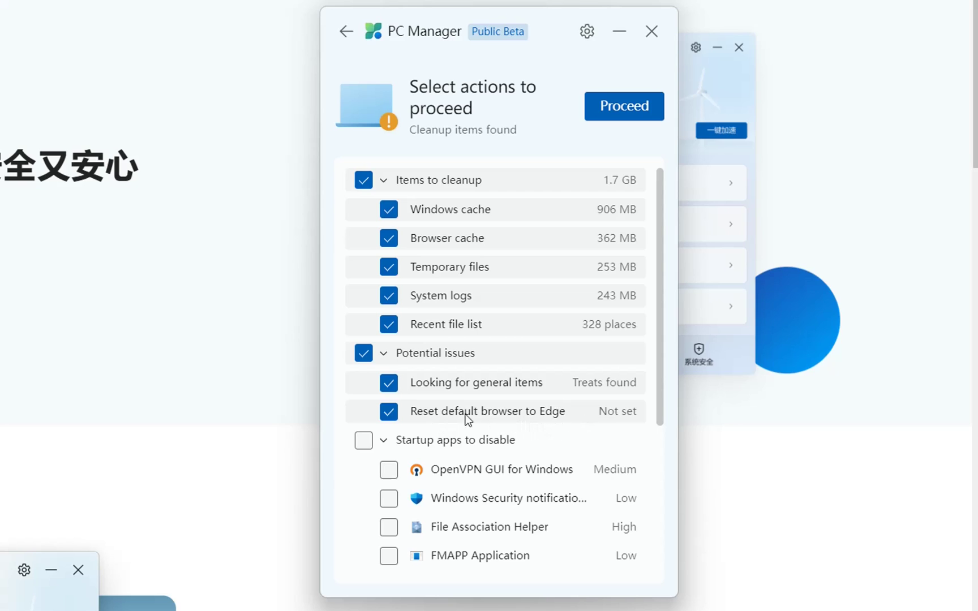
pyautogui.click(389, 412)
pyautogui.scroll(-5, 642, 377)
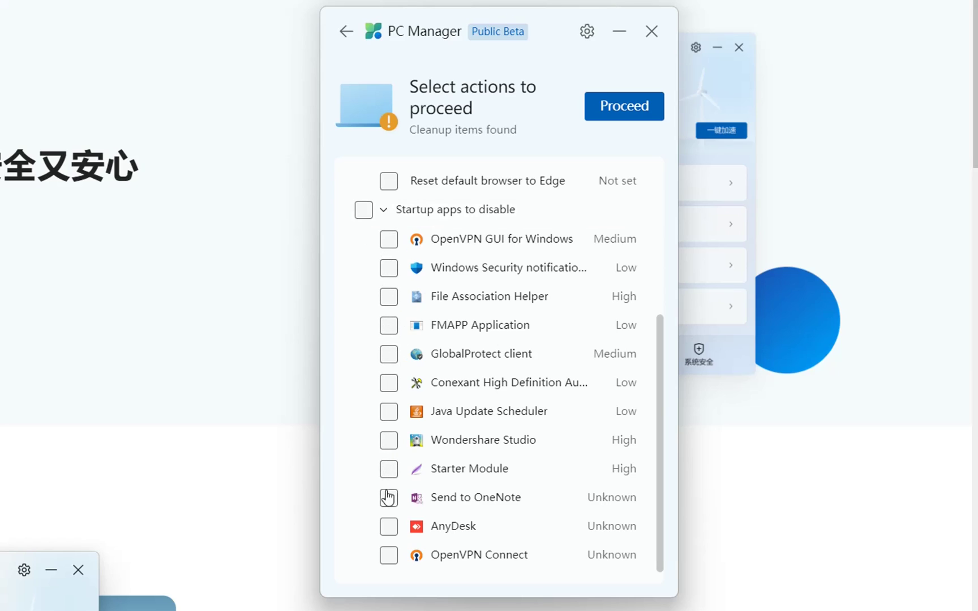
pyautogui.click(388, 440)
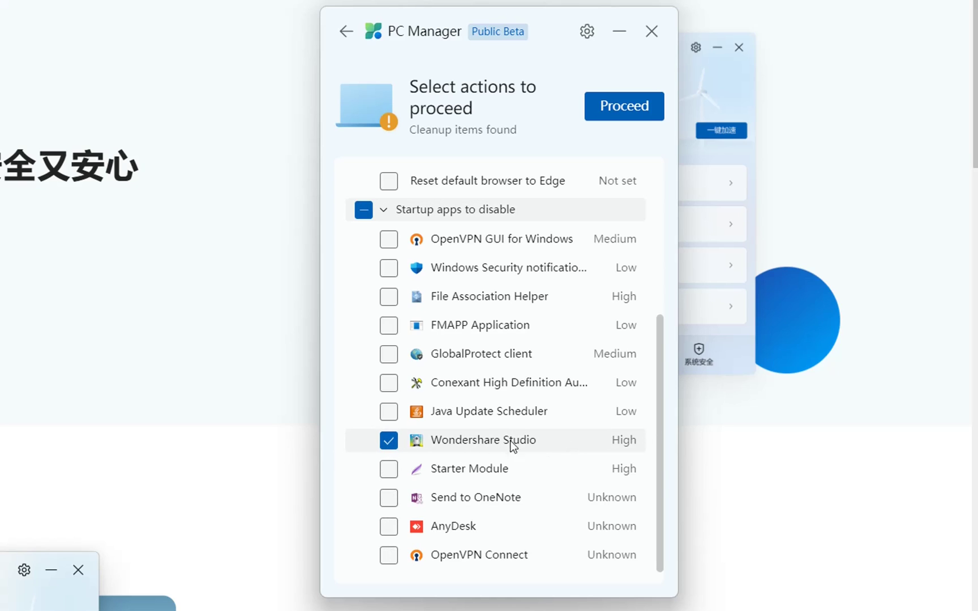
pyautogui.scroll(3, 504, 345)
pyautogui.scroll(3, 504, 367)
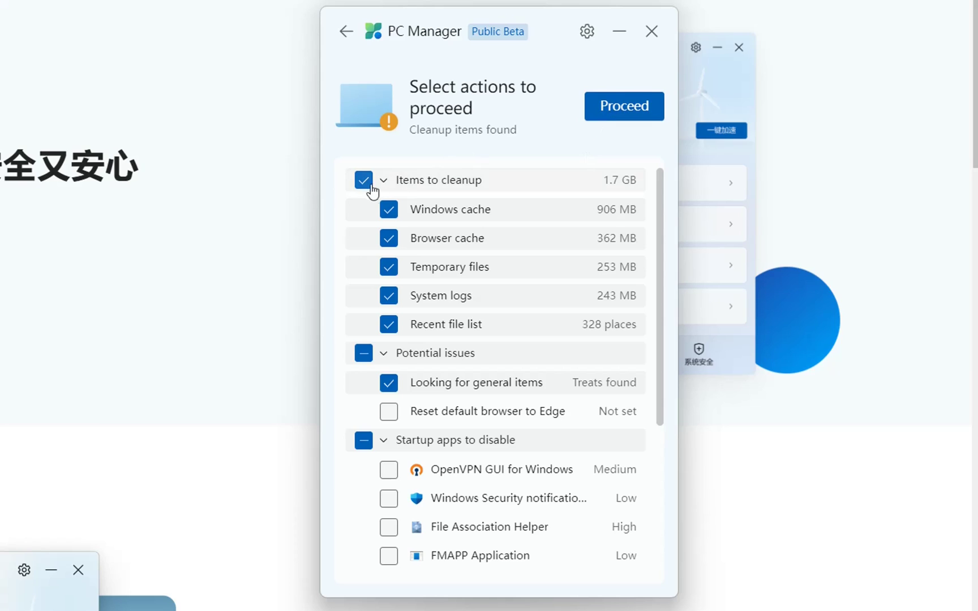
# - Exclude Windows cache, Browser cache and Recent file list, then proceed with the health check
pyautogui.click(389, 210)
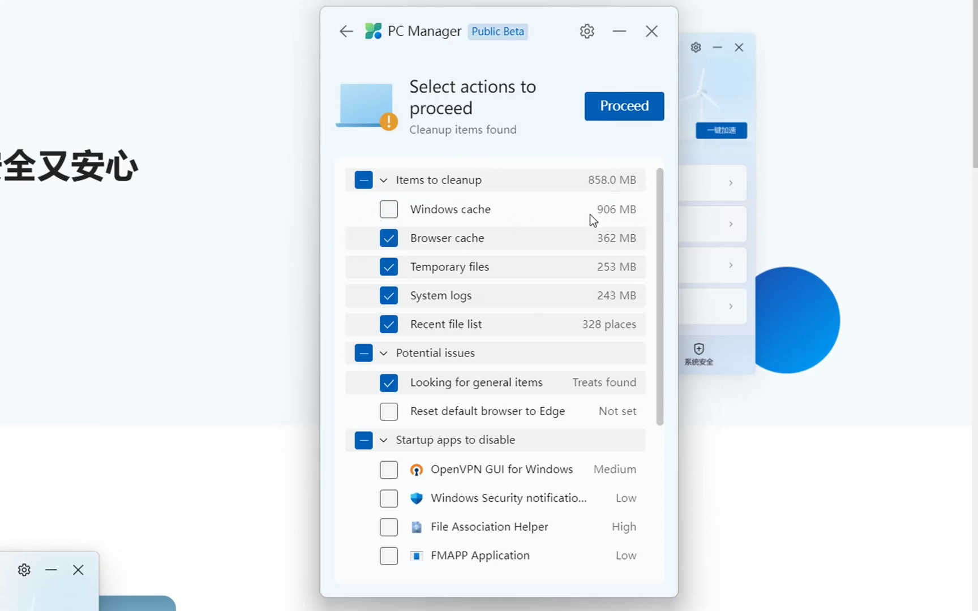
pyautogui.click(389, 238)
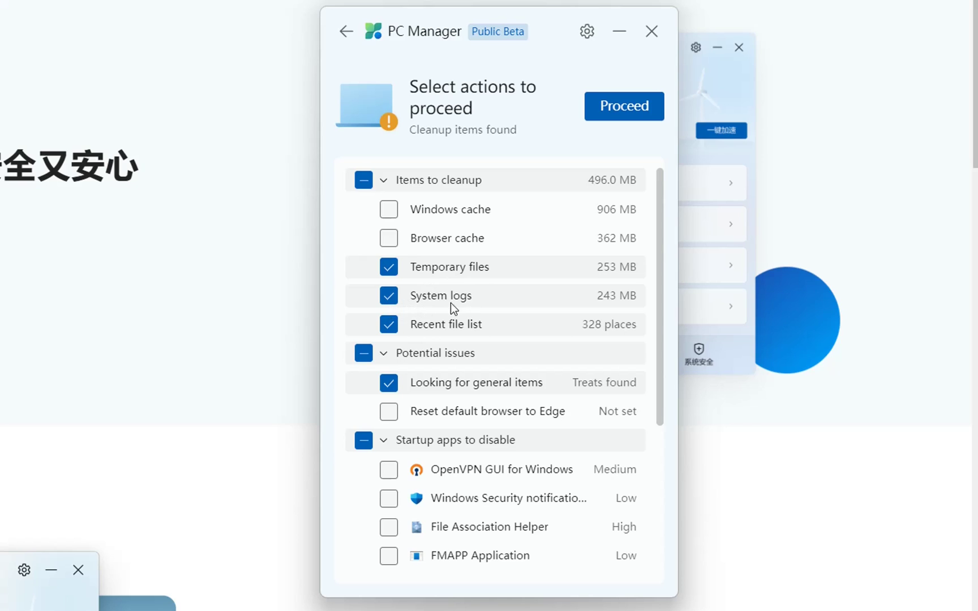
pyautogui.click(389, 324)
pyautogui.click(625, 112)
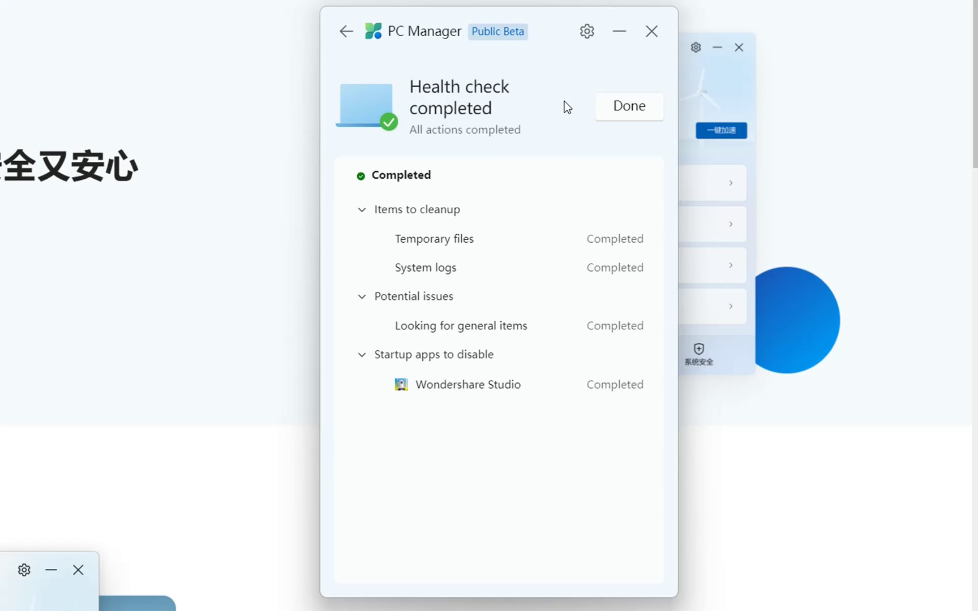
# - Close the health check results and go to Storage management
pyautogui.click(626, 106)
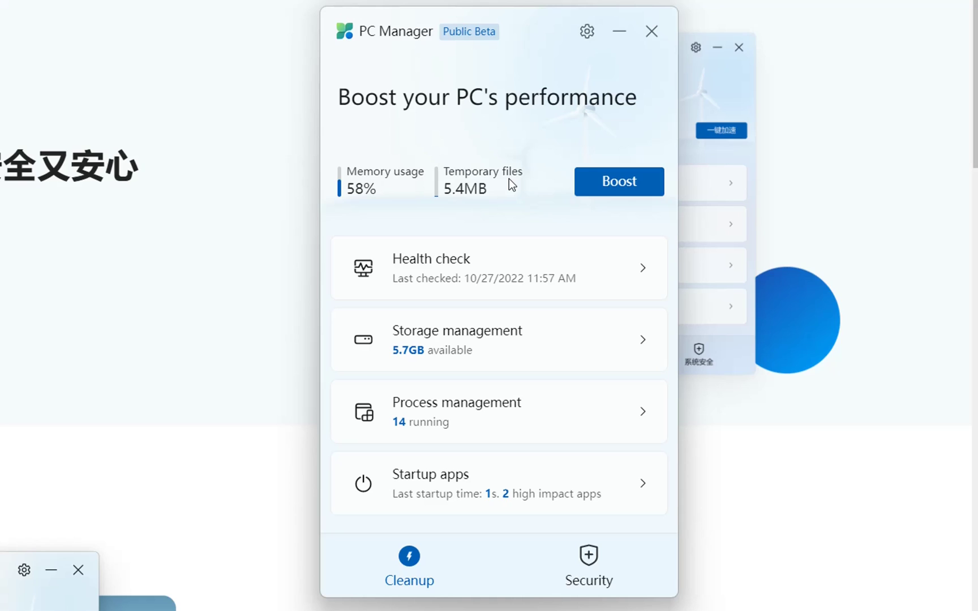
pyautogui.click(455, 353)
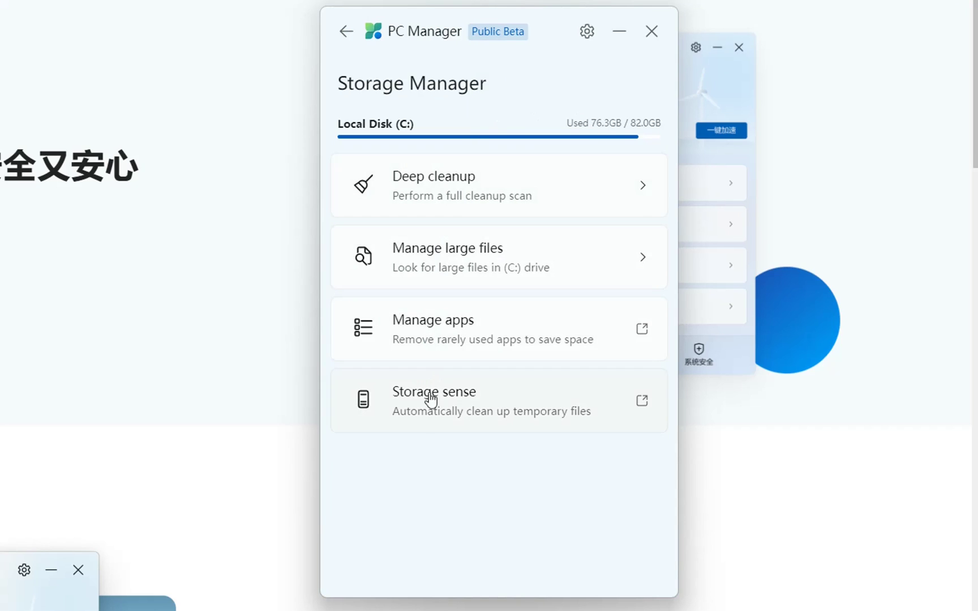
# - Review the Deep cleanup items, then go back and open Manage large files
pyautogui.click(474, 192)
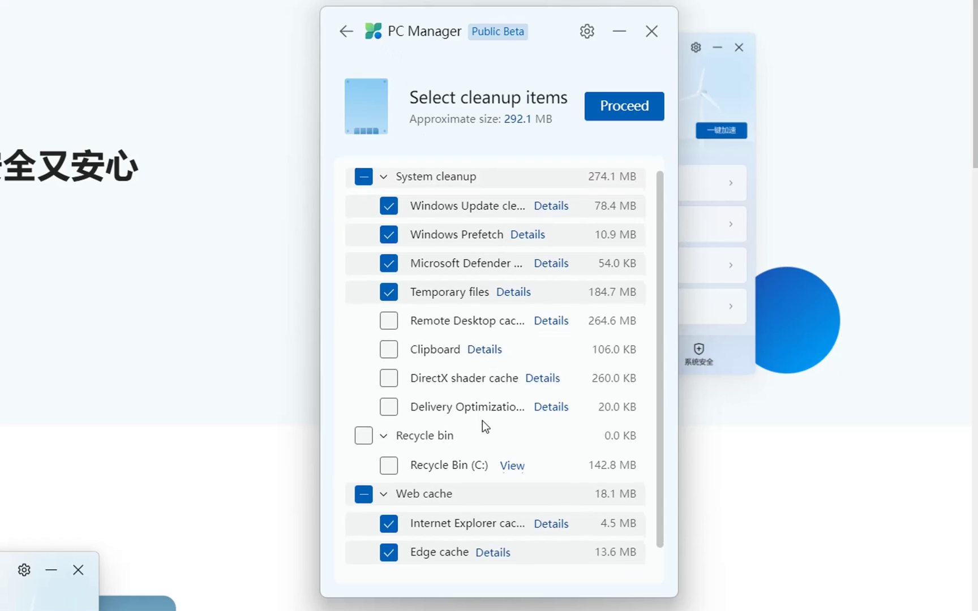
pyautogui.scroll(-1, 485, 423)
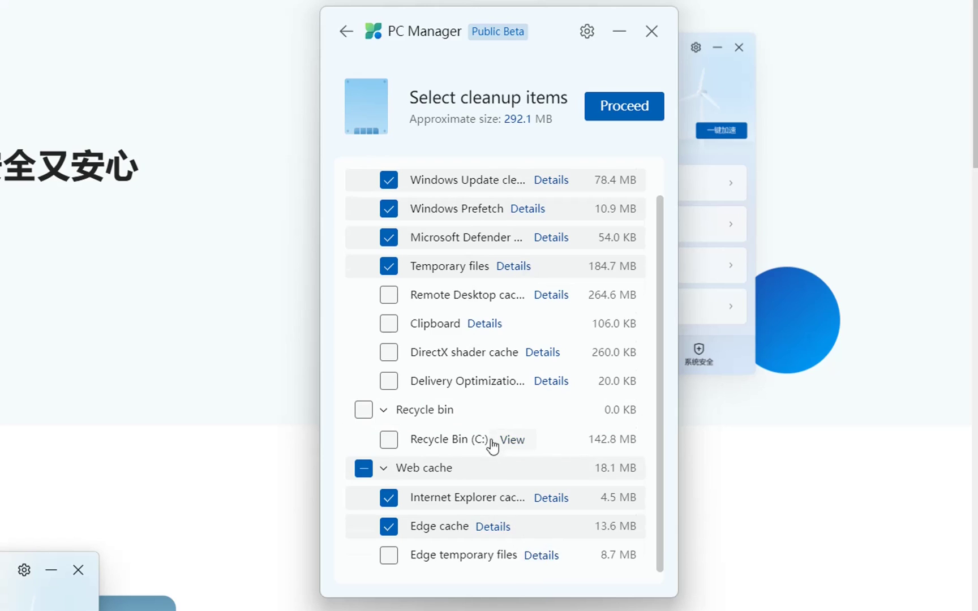
pyautogui.scroll(1, 491, 404)
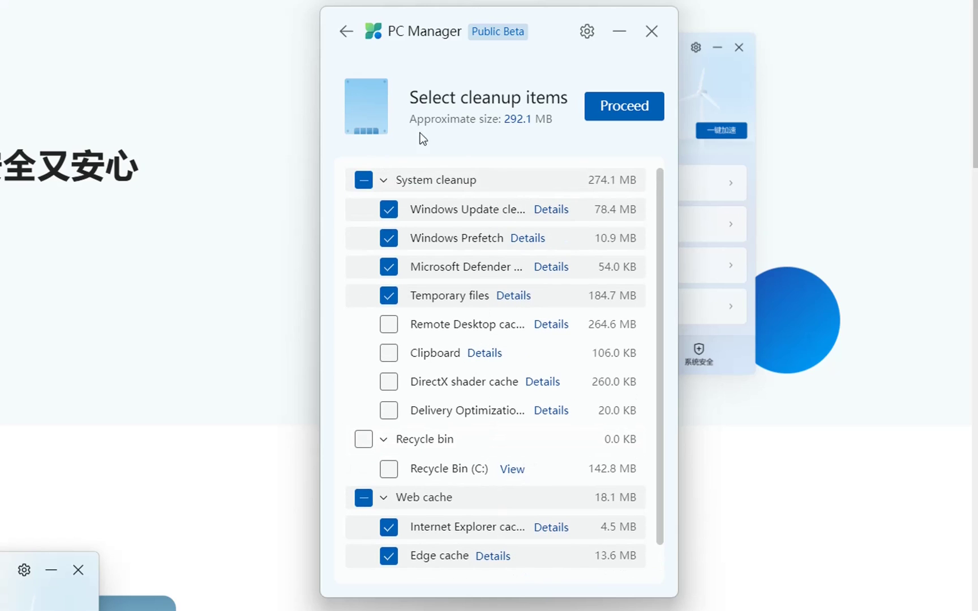
pyautogui.click(346, 33)
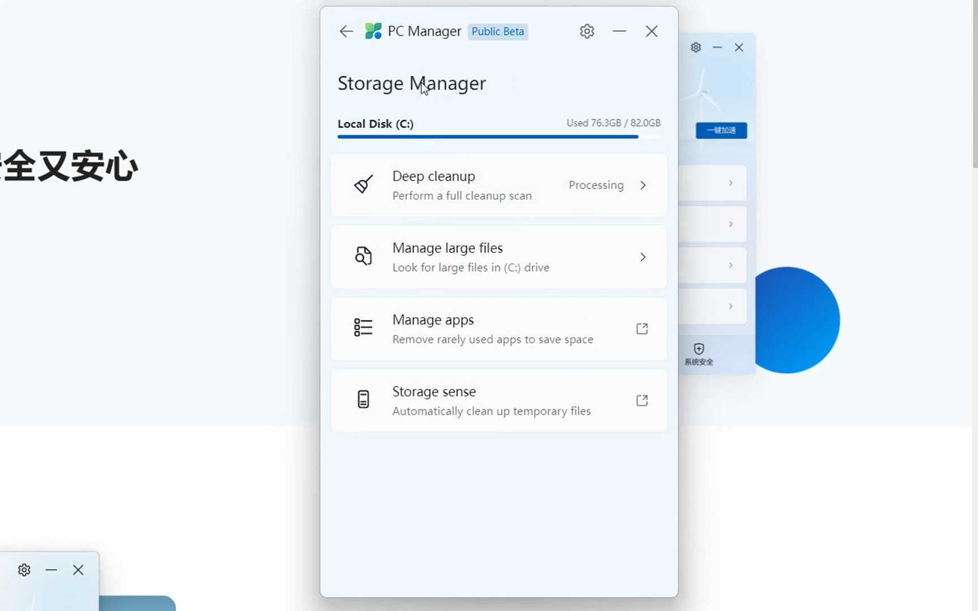
pyautogui.click(454, 256)
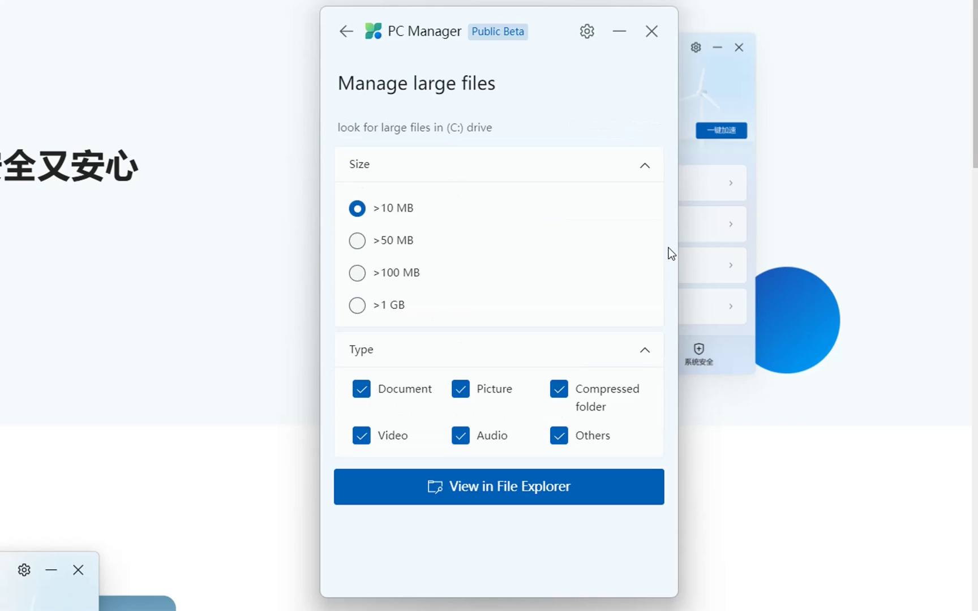
# - Search drive C: for files over 1 GB and show the results in File Explorer
pyautogui.click(378, 289)
pyautogui.click(360, 312)
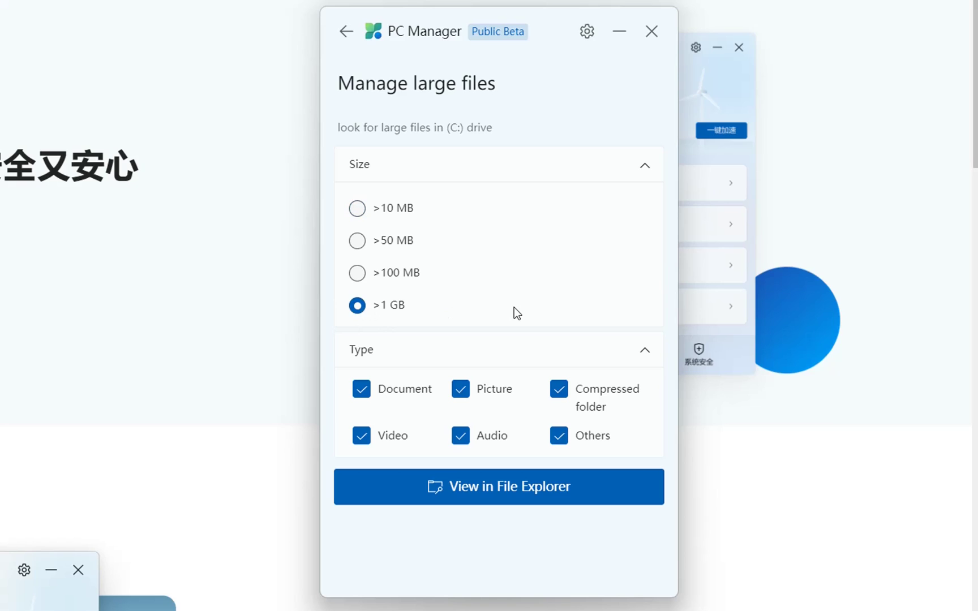
pyautogui.click(489, 496)
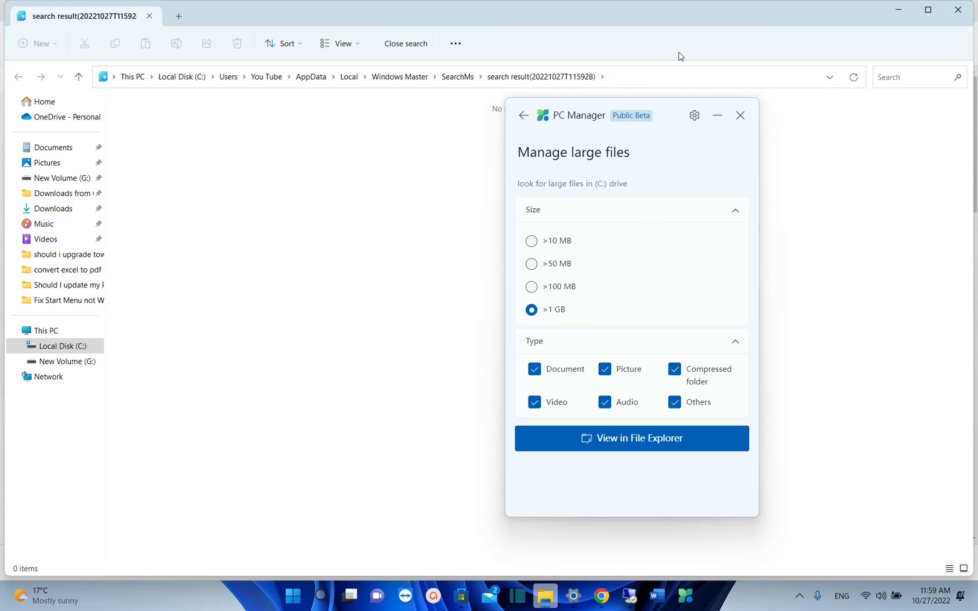
# - List files over 100 MB in File Explorer, then return to Storage Manager
pyautogui.moveTo(670, 116); pyautogui.dragTo(785, 136)
pyautogui.click(645, 307)
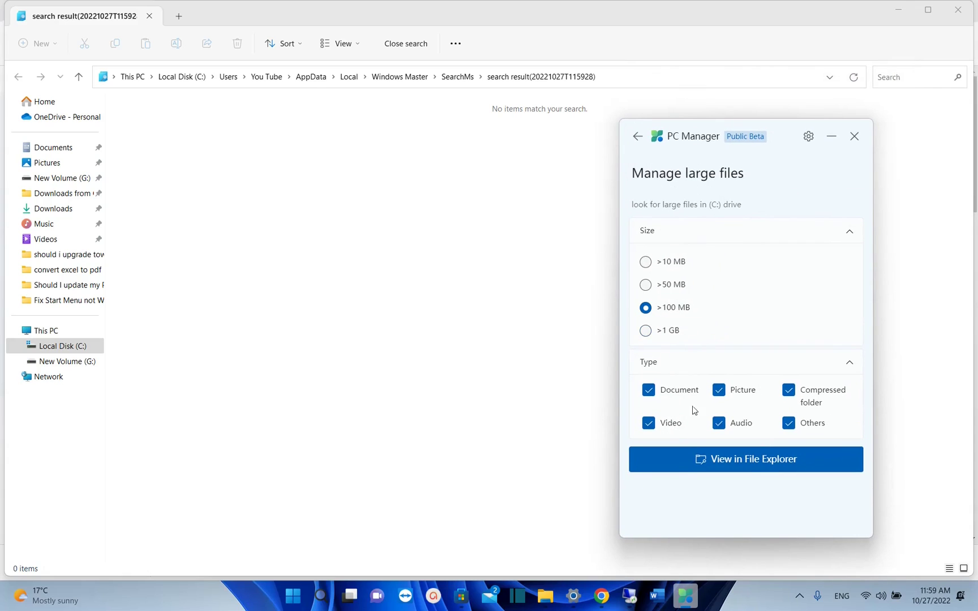
pyautogui.click(735, 463)
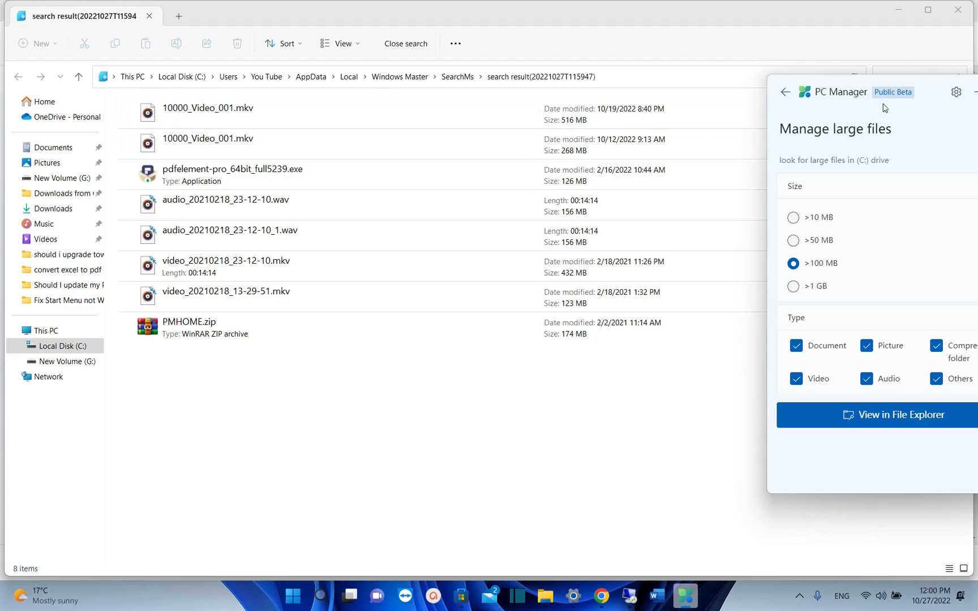
pyautogui.moveTo(933, 86); pyautogui.dragTo(674, 107)
pyautogui.click(525, 113)
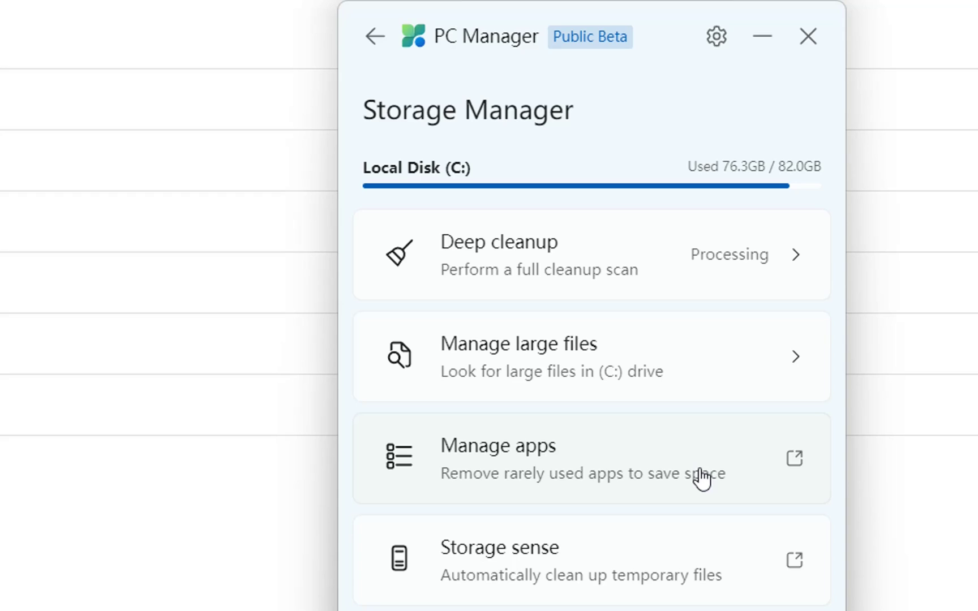
# - Open the Windows installed-apps list through Storage Manager's Manage apps
pyautogui.click(527, 470)
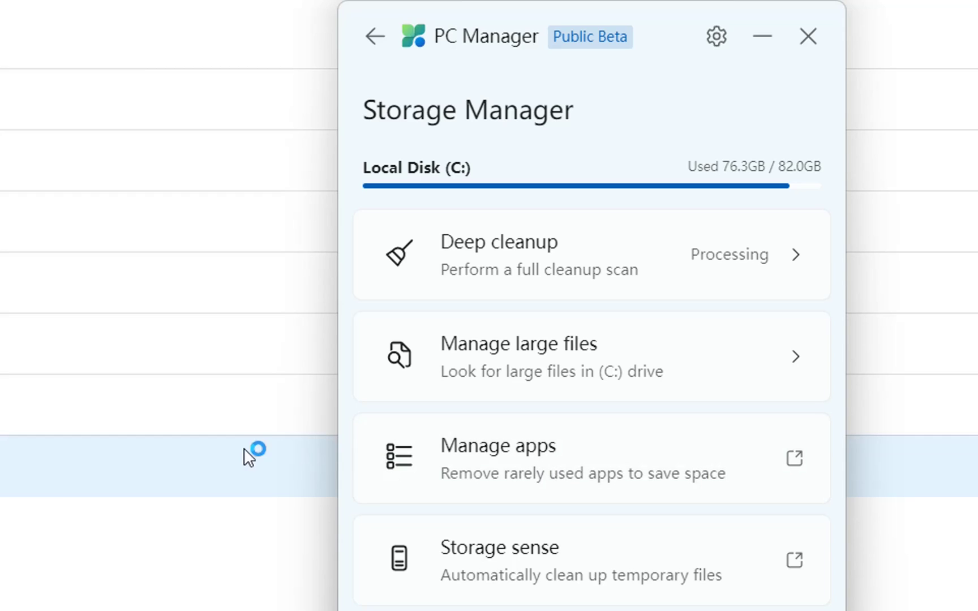
pyautogui.click(458, 463)
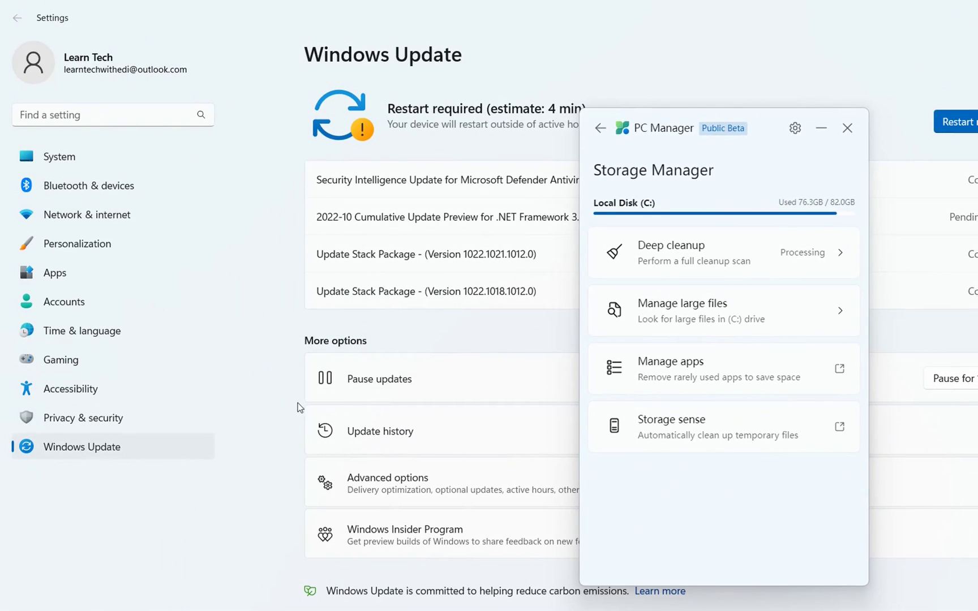
pyautogui.click(666, 380)
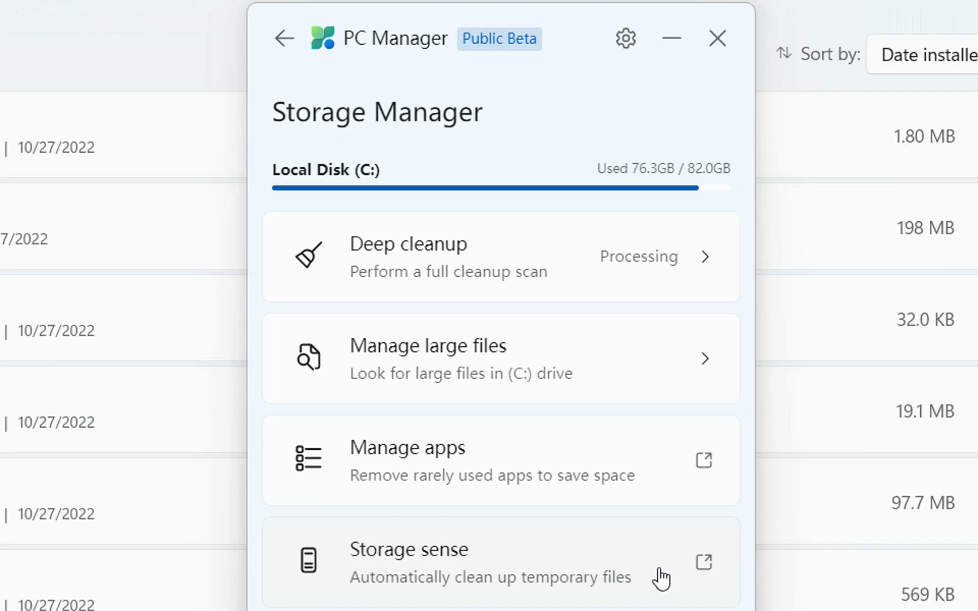
# - Open Storage Sense settings and toggle Automatic User content cleanup off and back on
pyautogui.click(710, 564)
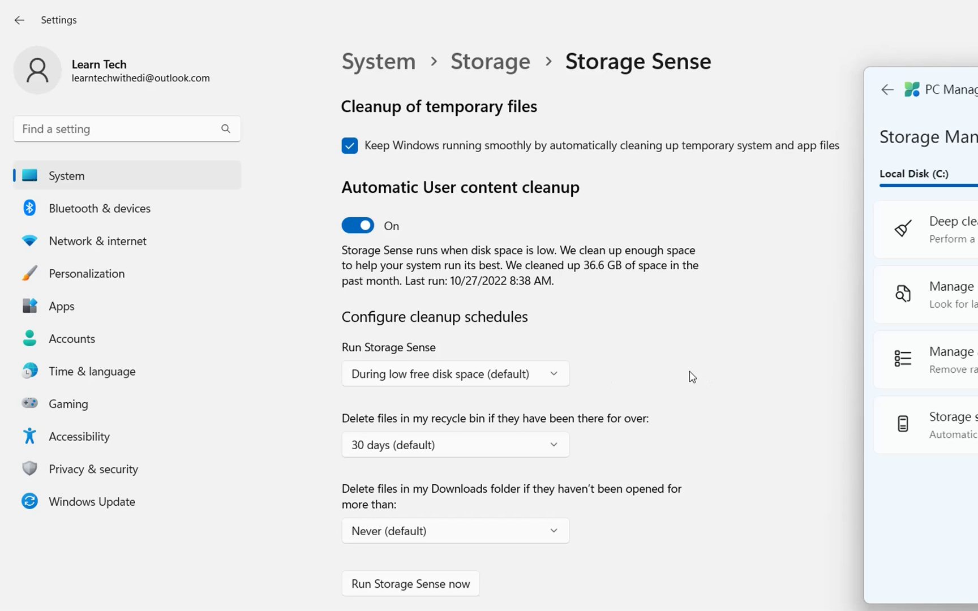
pyautogui.click(372, 228)
pyautogui.click(367, 226)
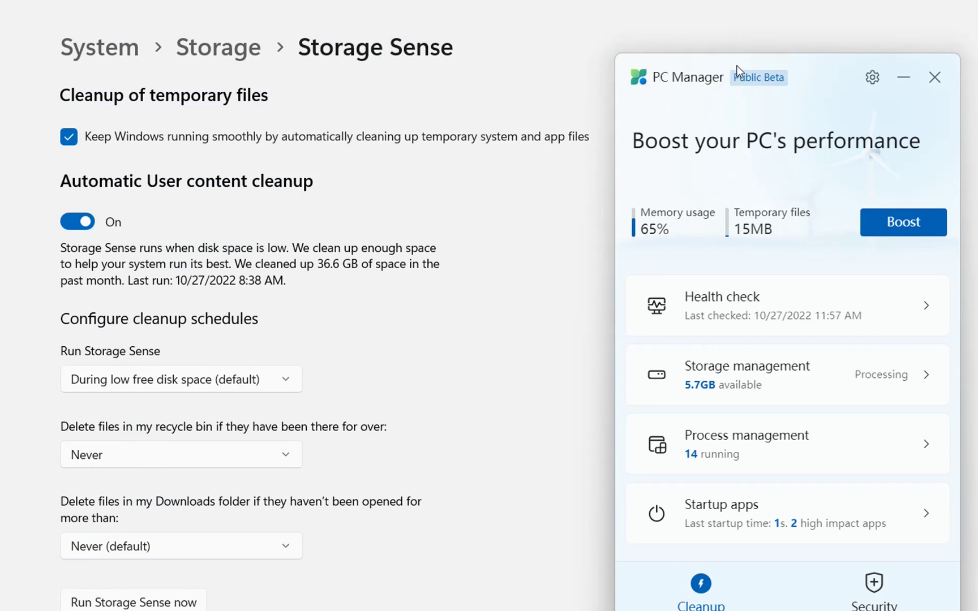
pyautogui.moveTo(730, 66); pyautogui.dragTo(583, 64)
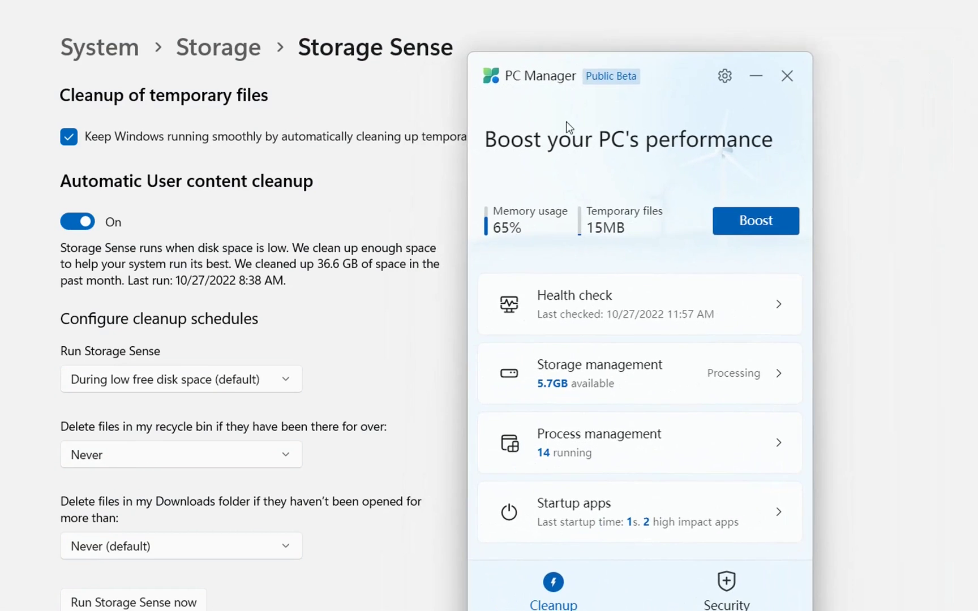
pyautogui.click(591, 450)
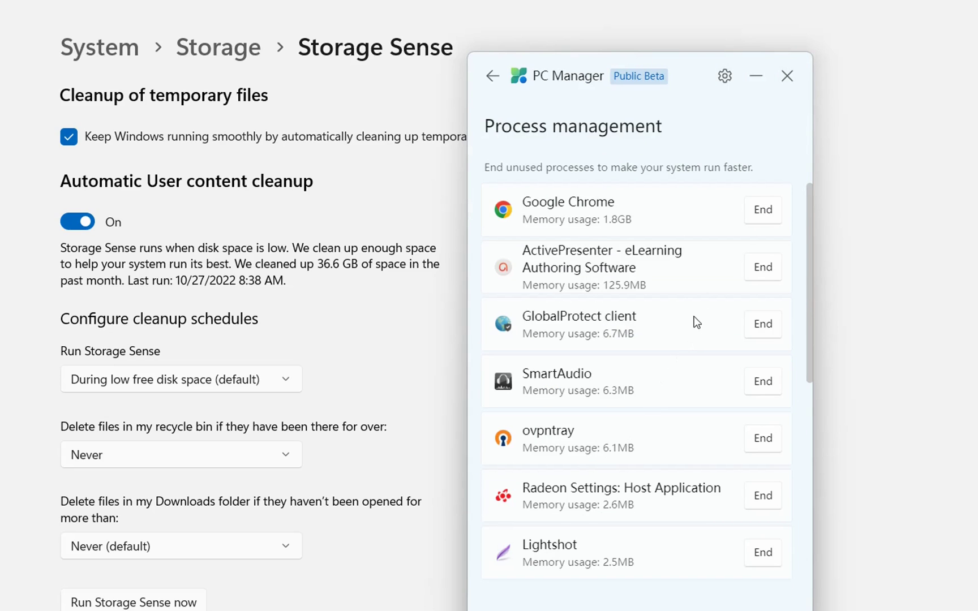
pyautogui.scroll(-5, 696, 323)
pyautogui.scroll(5, 624, 363)
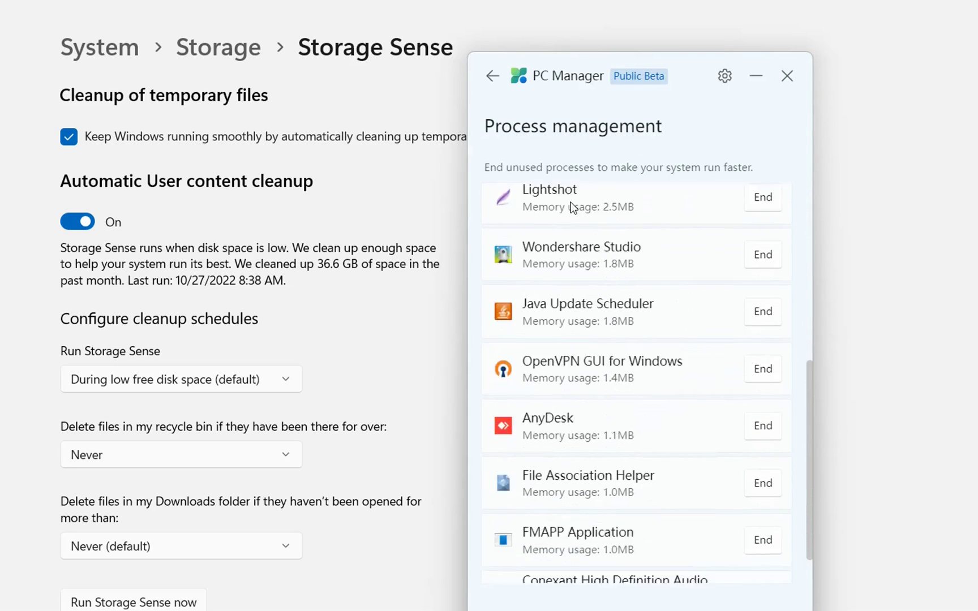
pyautogui.click(493, 76)
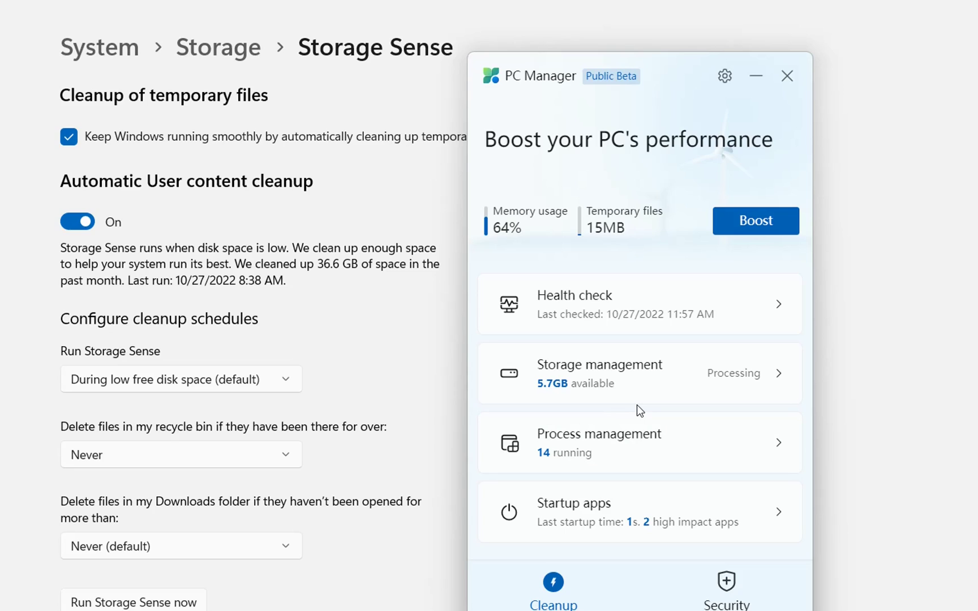
# - Switch OpenVPN GUI for Windows to Off in the Startup apps list
pyautogui.click(611, 520)
pyautogui.scroll(-2, 678, 283)
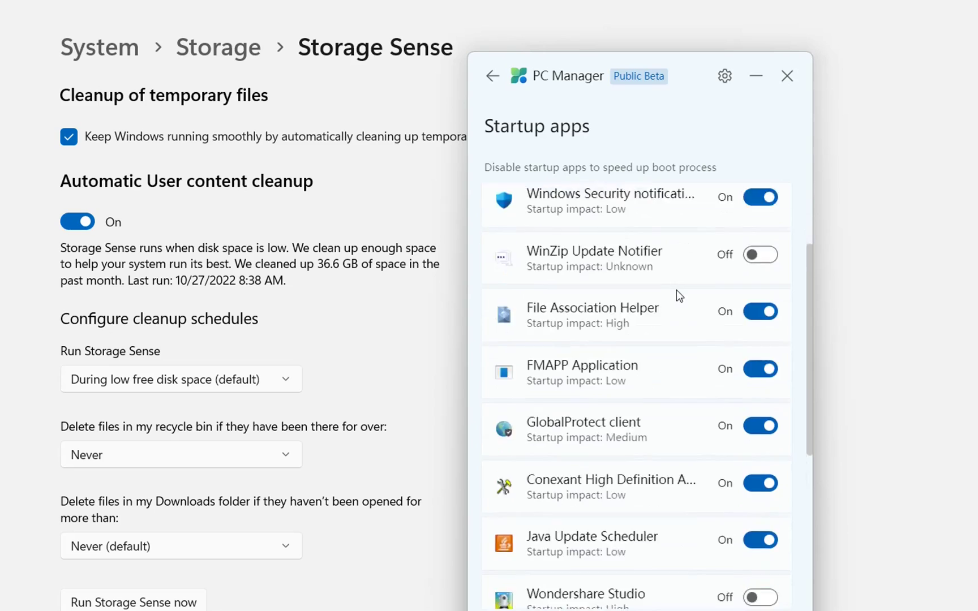
pyautogui.scroll(-3, 677, 290)
pyautogui.scroll(5, 679, 382)
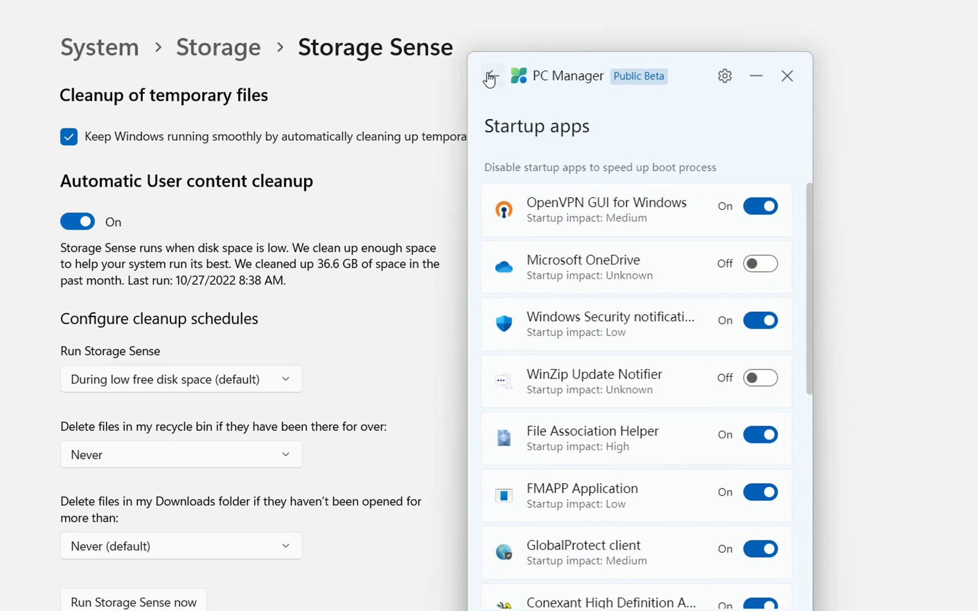
pyautogui.click(765, 213)
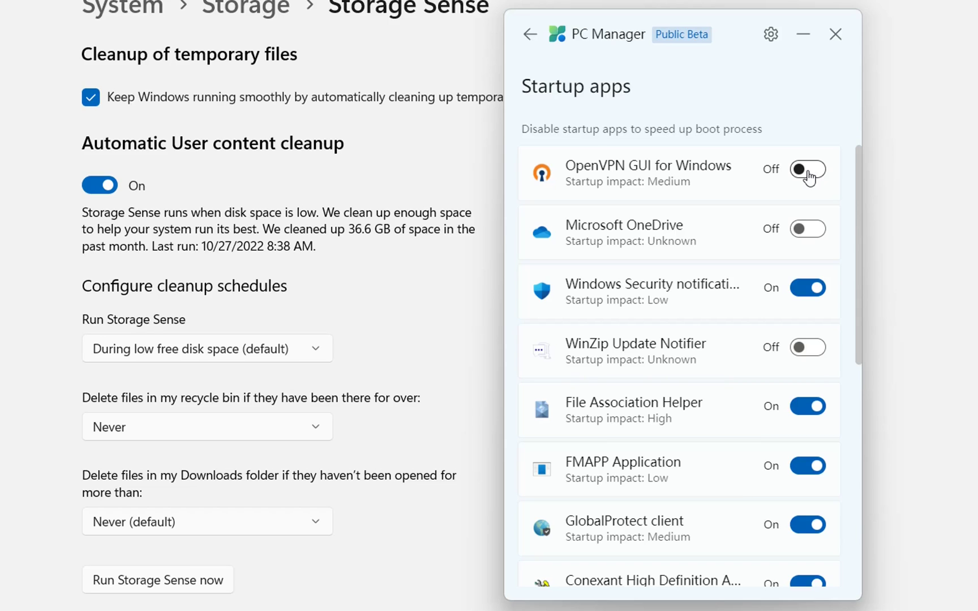
# - Start a threat scan of the PC from the Security page
pyautogui.click(530, 34)
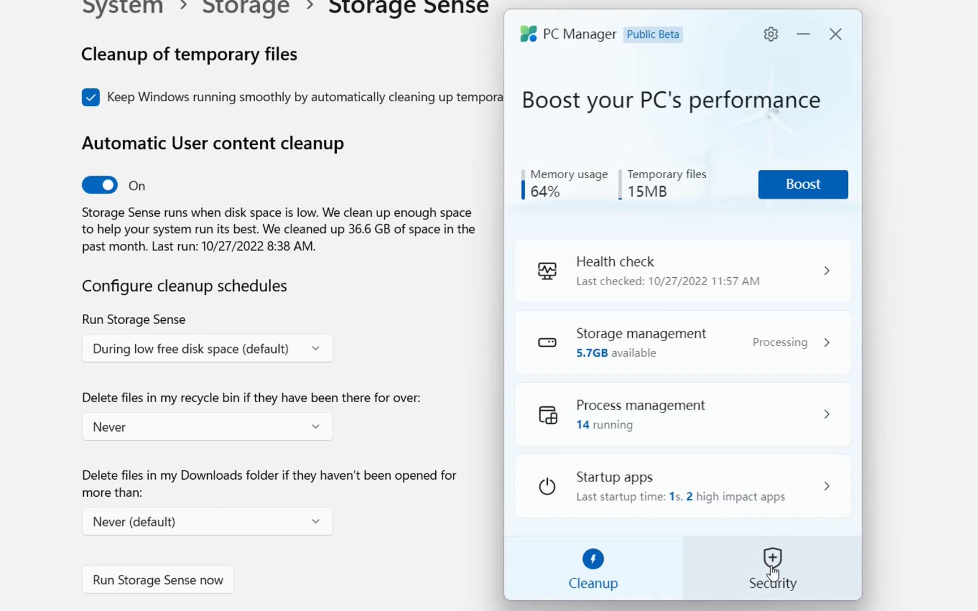
pyautogui.click(773, 571)
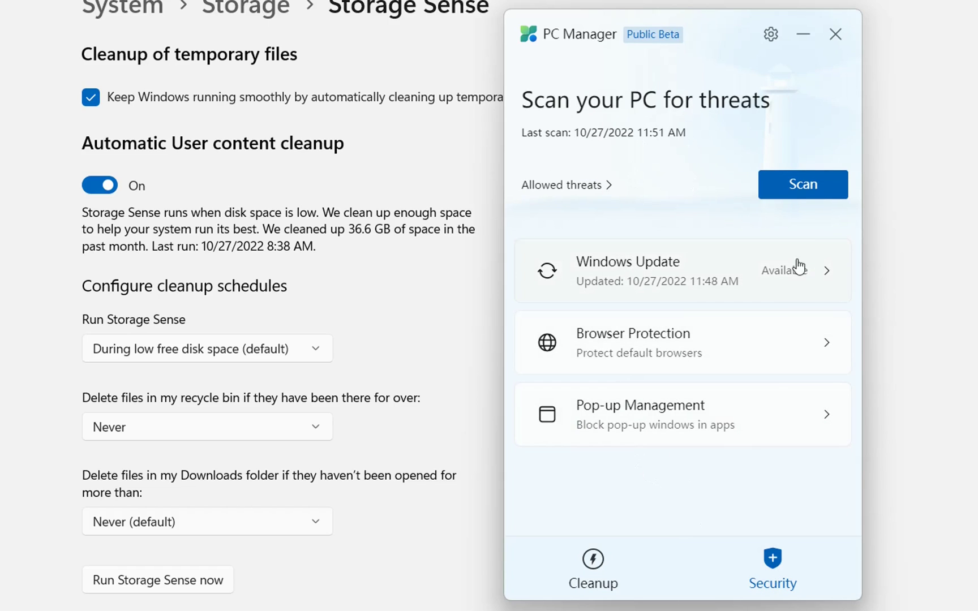
pyautogui.click(794, 198)
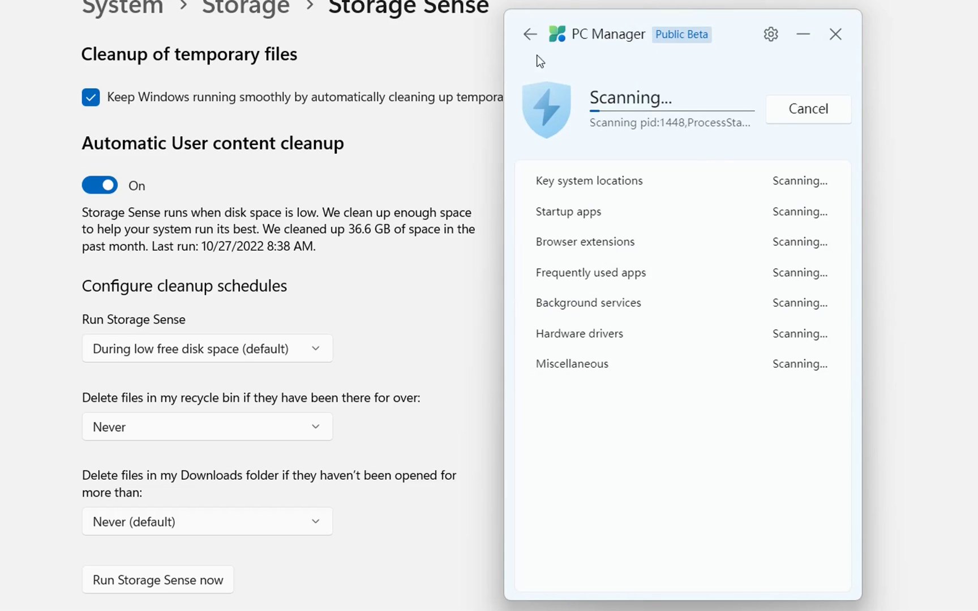
# - Install the Windows Update virus definitions update while the scan keeps running
pyautogui.click(530, 35)
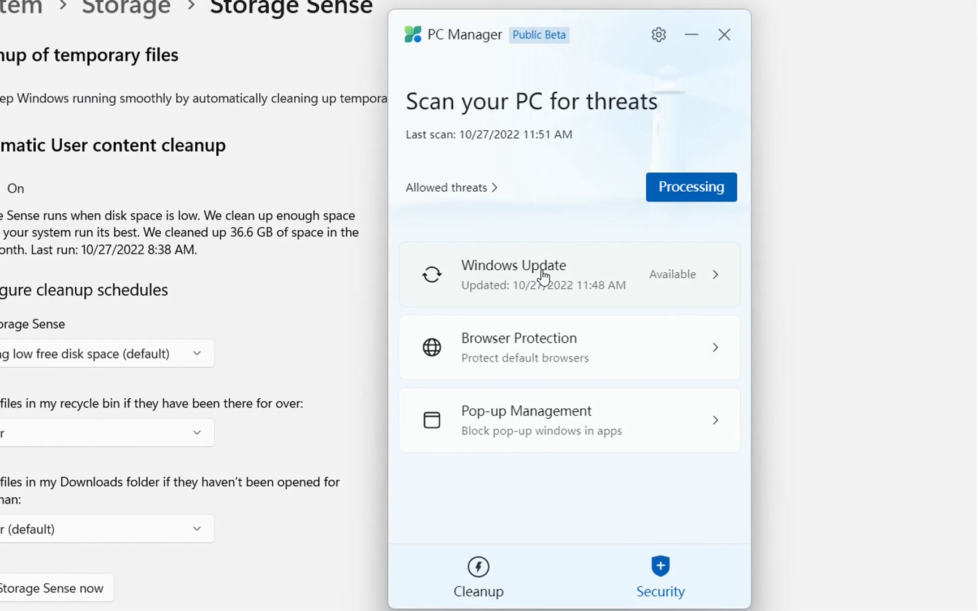
pyautogui.click(542, 276)
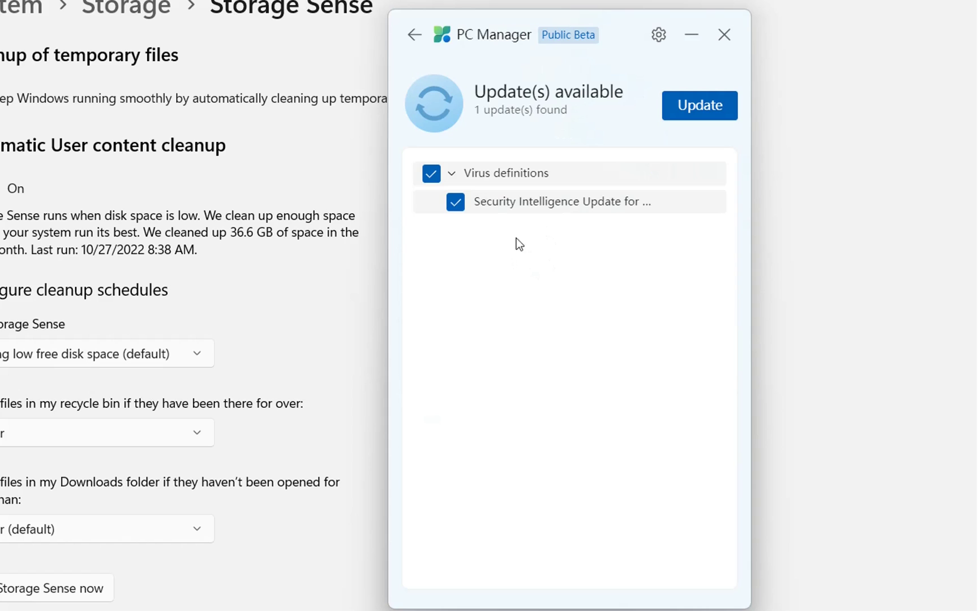
pyautogui.click(703, 108)
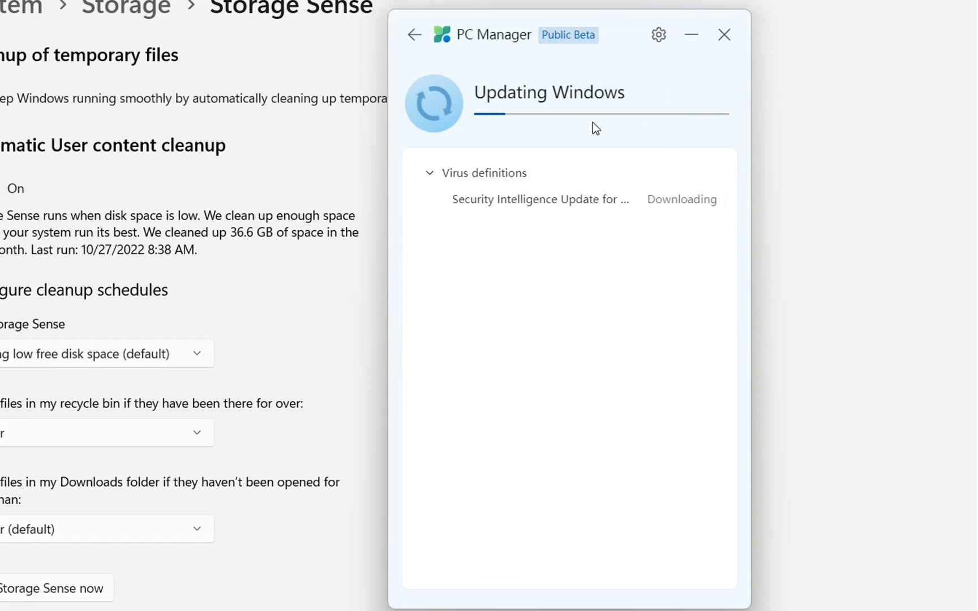
pyautogui.click(414, 35)
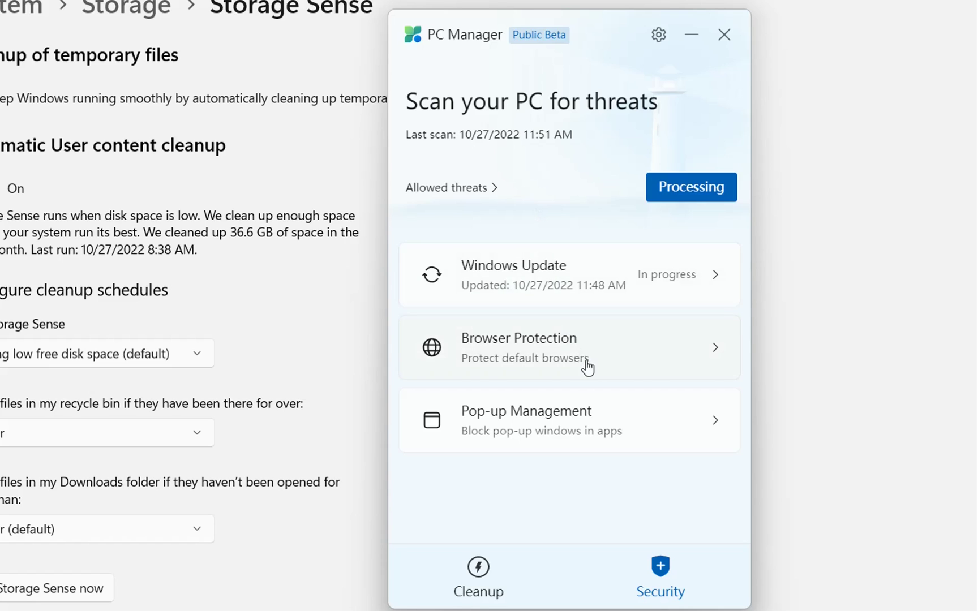
# - In Browser Protection, turn on Block change by malicious apps for default browser Google Chrome
pyautogui.click(535, 356)
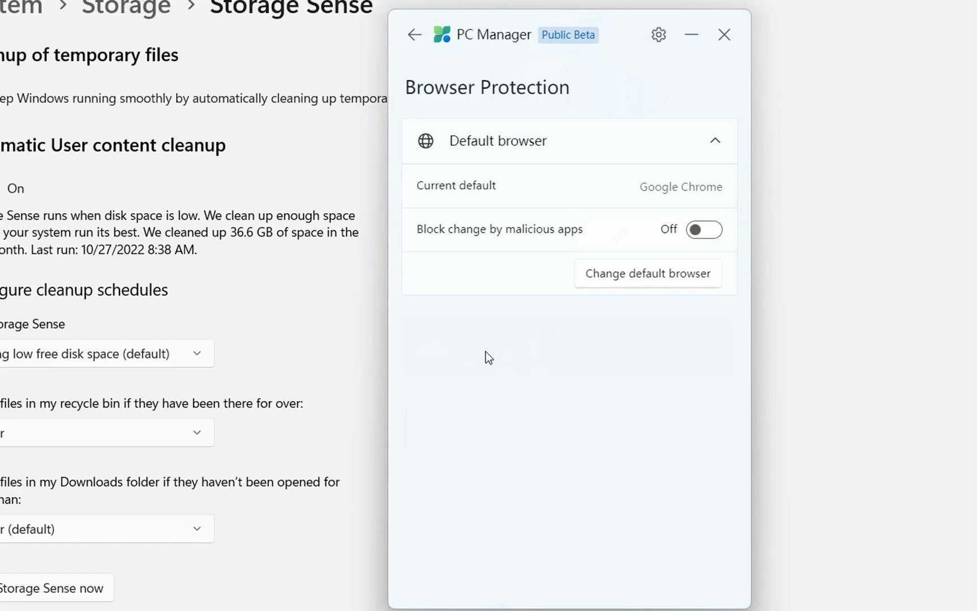
pyautogui.click(718, 142)
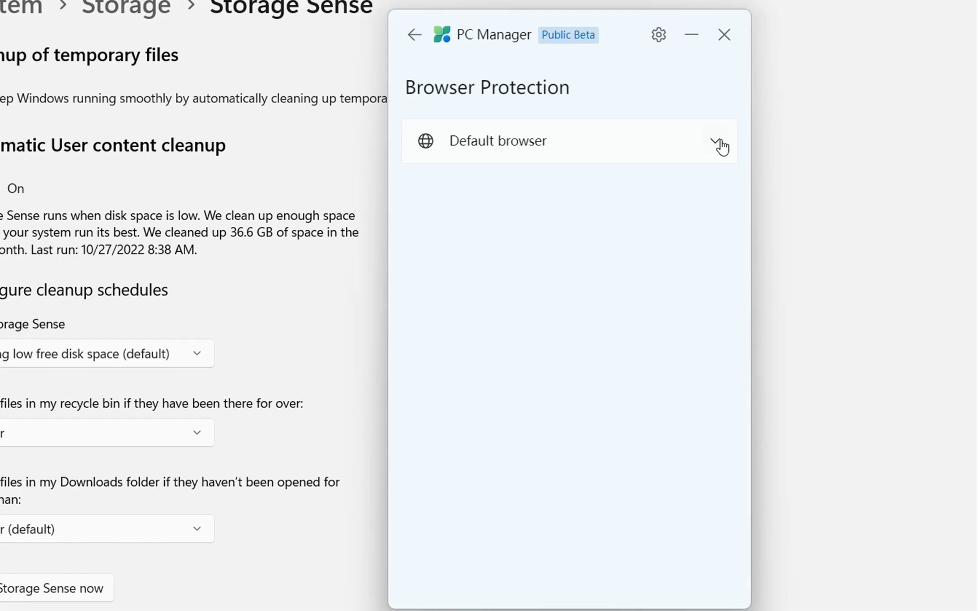
pyautogui.click(718, 144)
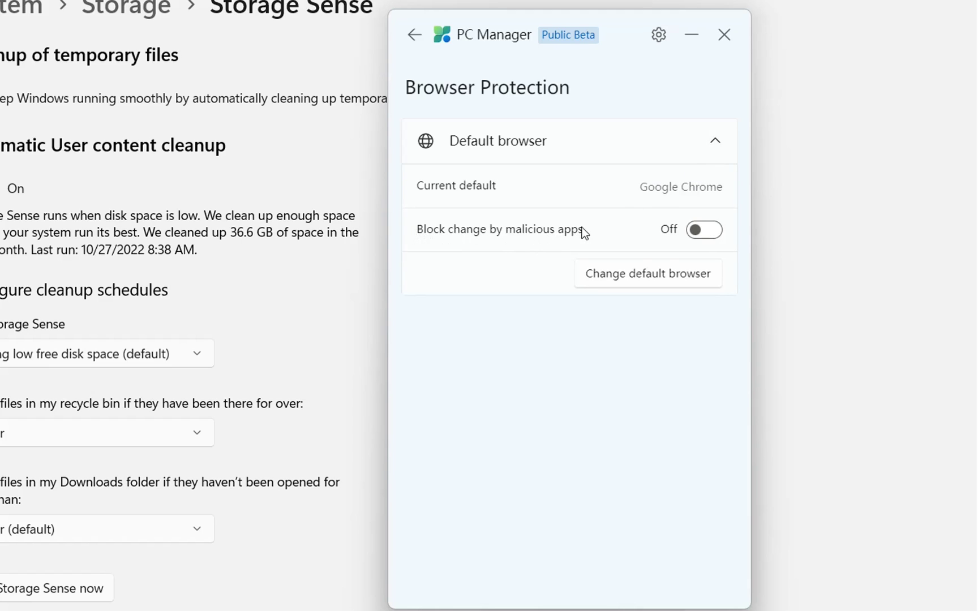
pyautogui.click(702, 233)
# - Toggle Enable pop-up block on and back off in Pop-up Management, leaving it disabled
pyautogui.click(418, 36)
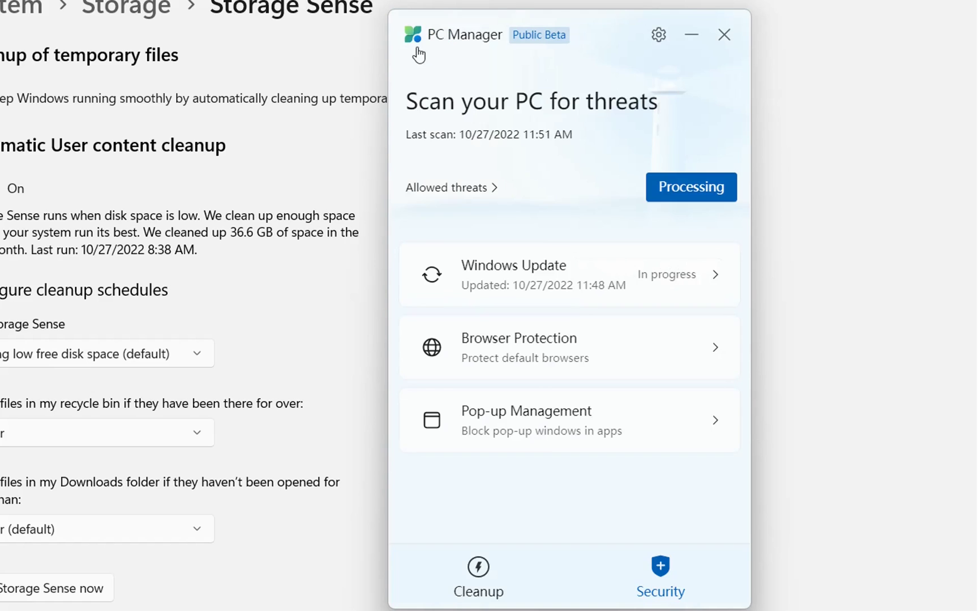
pyautogui.click(556, 438)
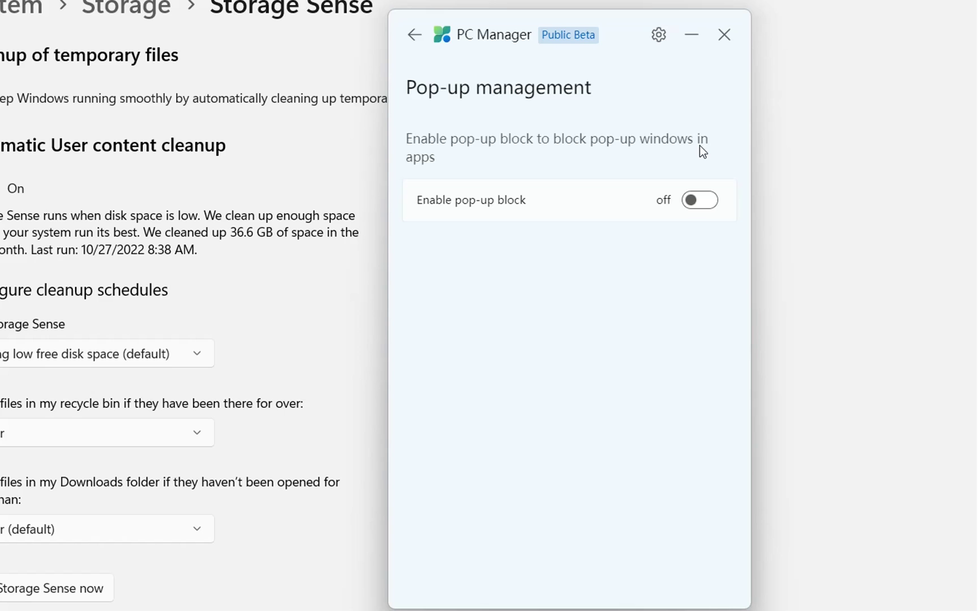
pyautogui.click(700, 200)
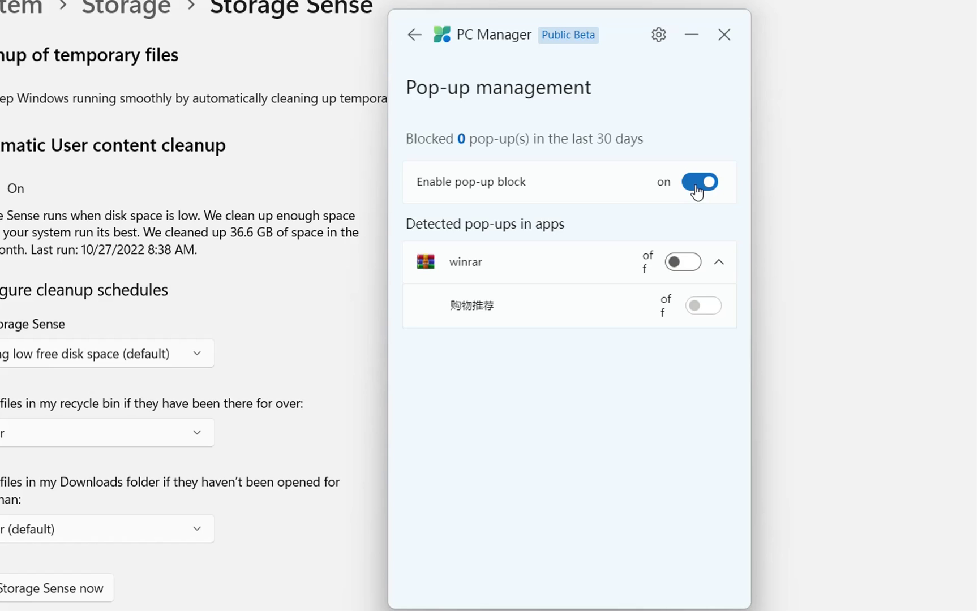
pyautogui.click(698, 187)
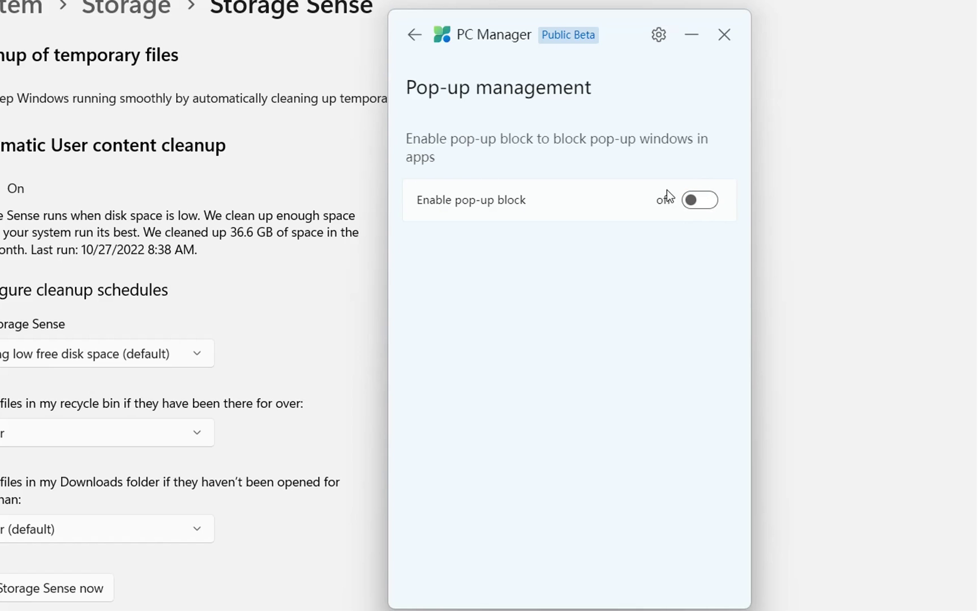
pyautogui.click(415, 37)
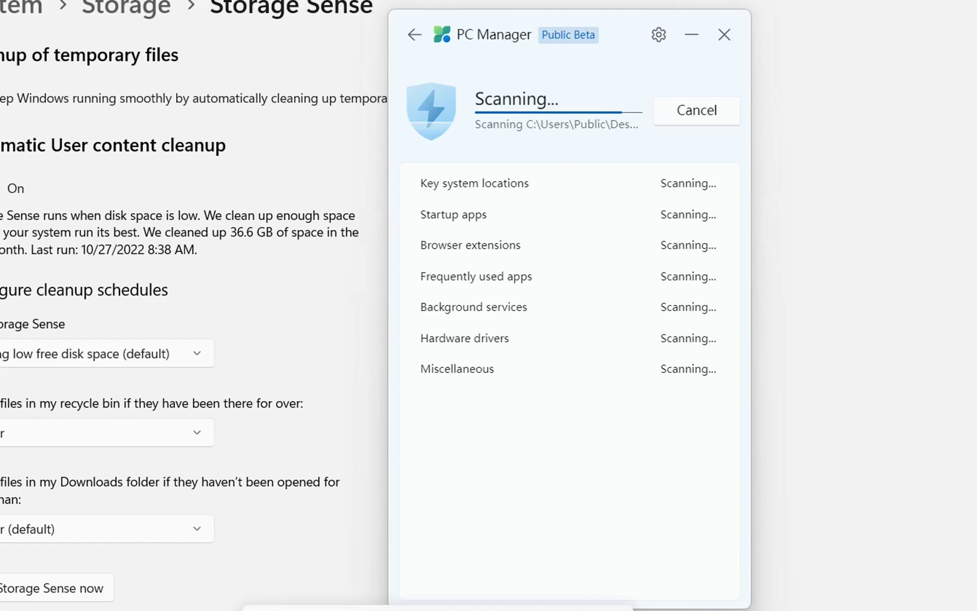
# - Bring up pcmanager.microsoft.com in Chrome and highlight microsoft.com in the address bar
pyautogui.click(121, 601)
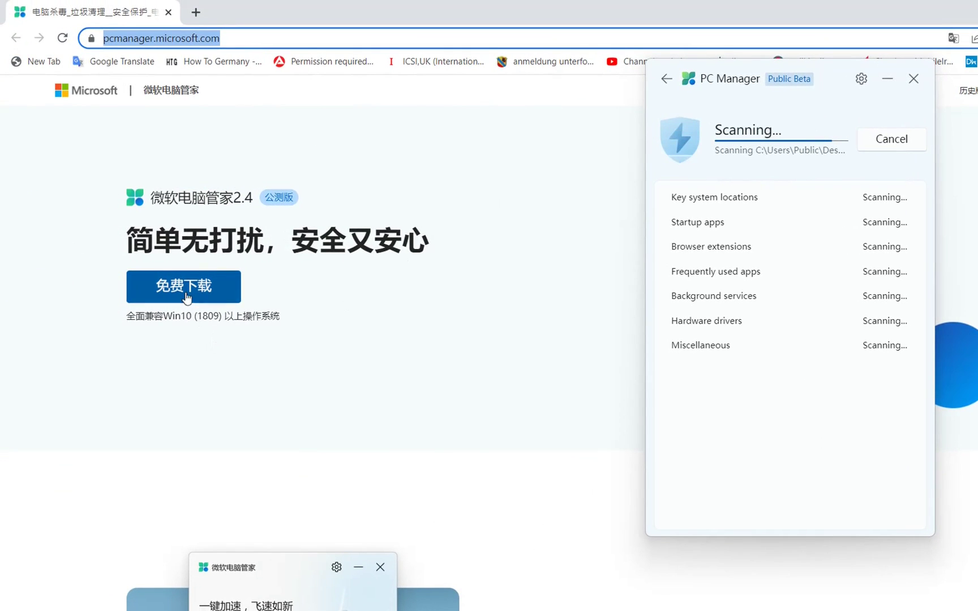
pyautogui.scroll(-4, 370, 382)
pyautogui.scroll(4, 402, 371)
pyautogui.click(273, 34)
pyautogui.moveTo(303, 39); pyautogui.dragTo(193, 38)
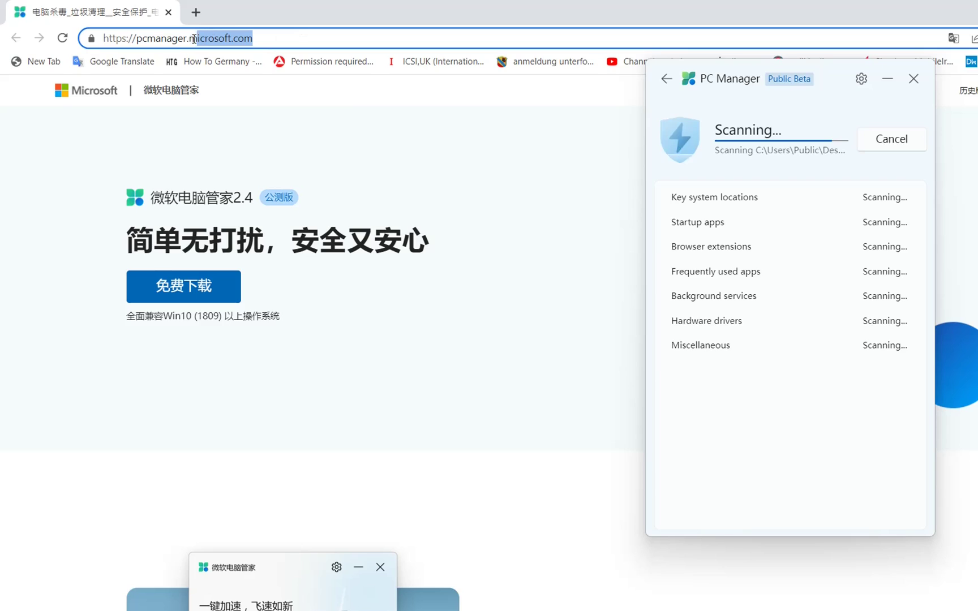
pyautogui.click(415, 179)
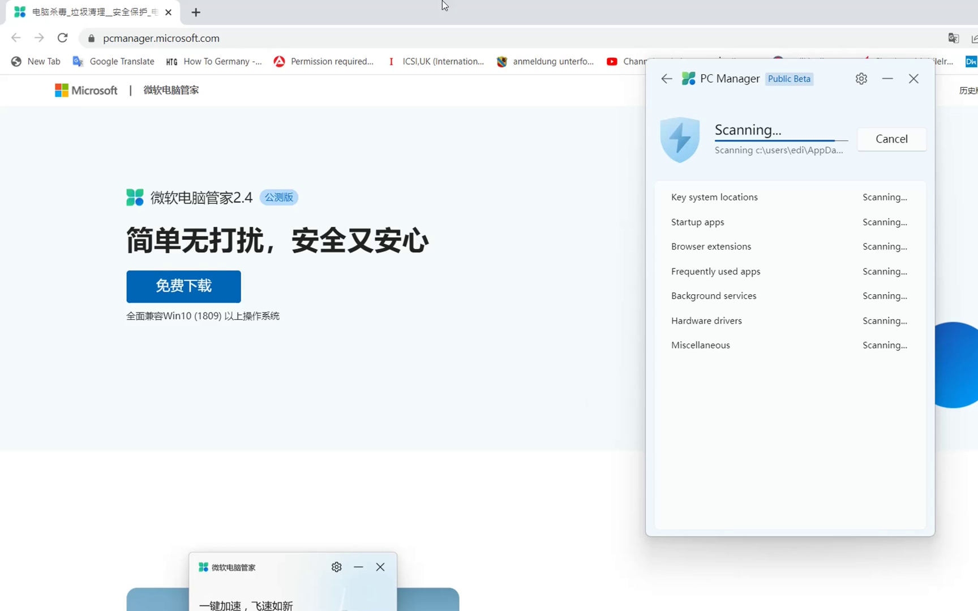
# - Open PC Manager Settings from the gear menu, showing version 1.2.4.4 with auto-start and auto-update on
pyautogui.click(860, 81)
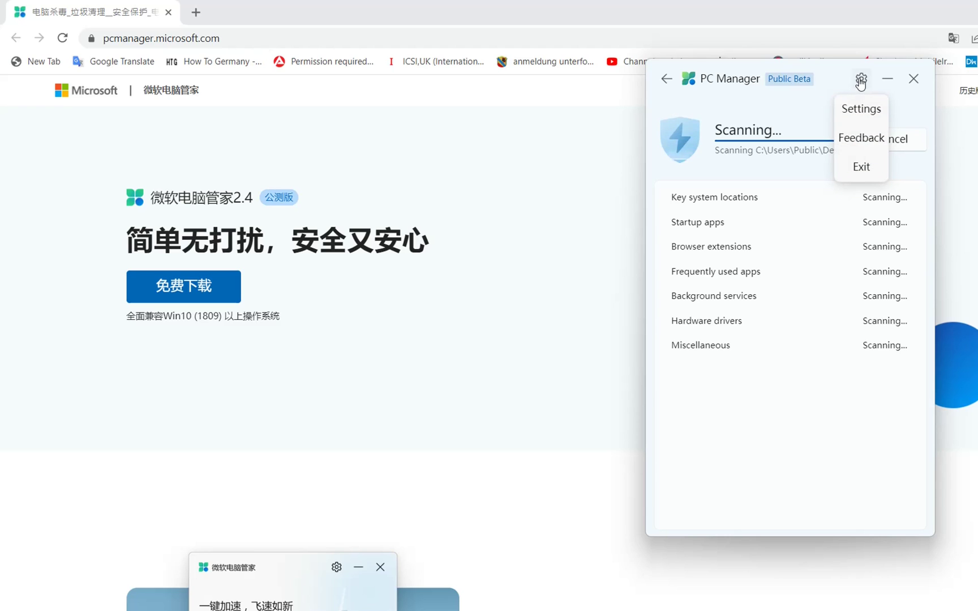
pyautogui.click(863, 110)
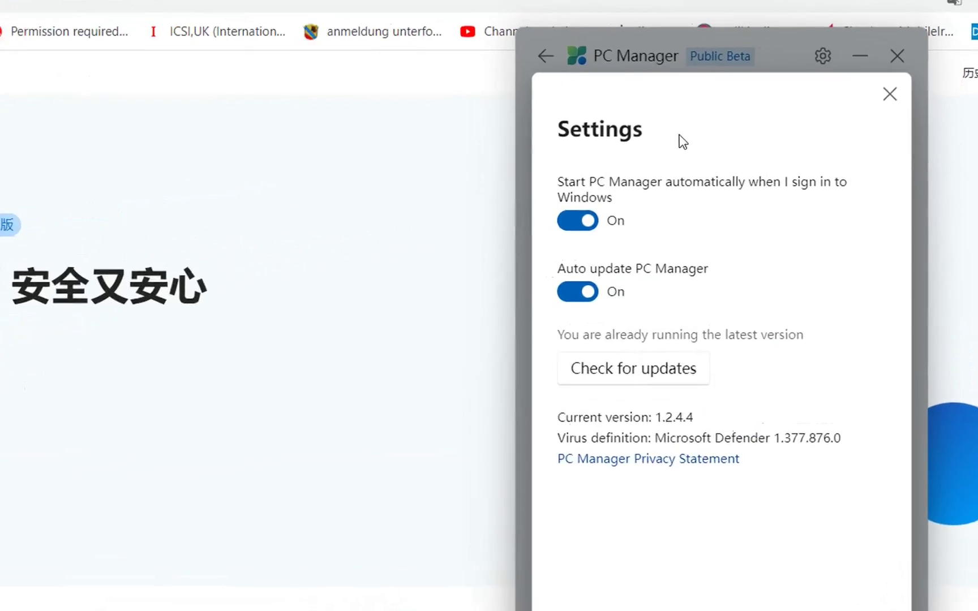